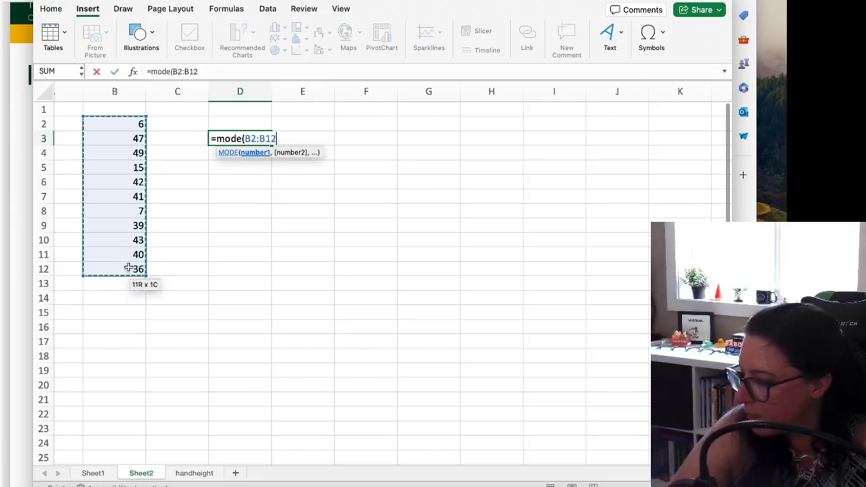
# Finish the MODE formula in D3 over the data range B2:B12 and check the source values
pyautogui.write(')')
pyautogui.press('Return')
pyautogui.press('Up')
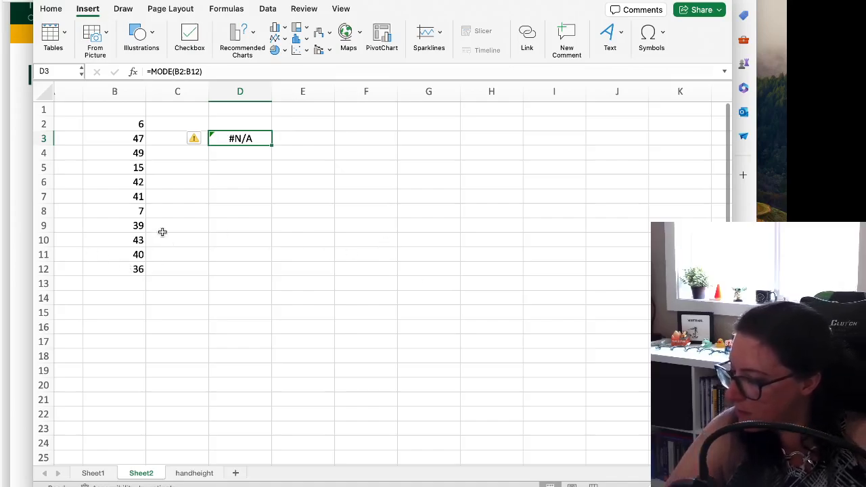
pyautogui.moveTo(126, 123); pyautogui.dragTo(139, 264)
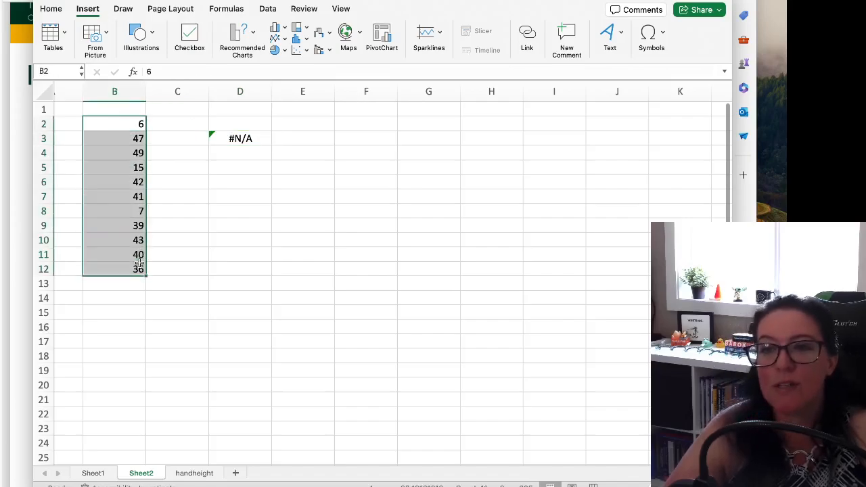
# Calculate the median of B2:B12 in cell D4 with the MEDIAN function
pyautogui.click(227, 253)
pyautogui.click(219, 167)
pyautogui.click(224, 155)
pyautogui.write('=')
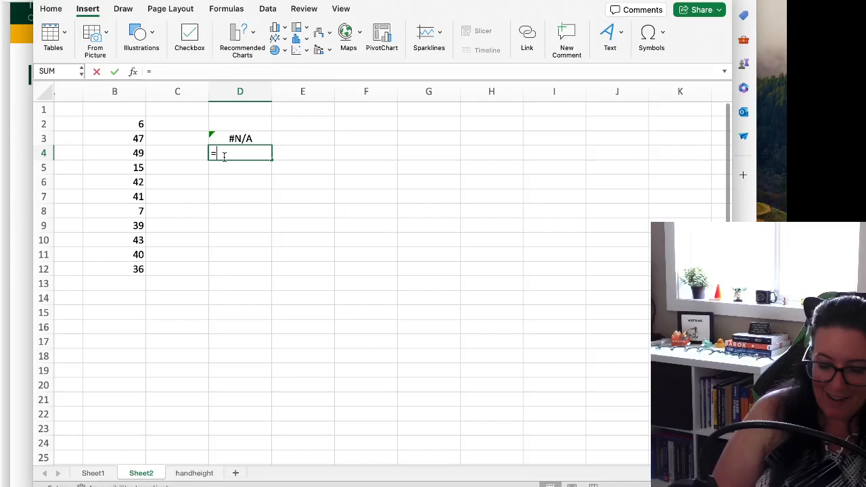
pyautogui.write('median(')
pyautogui.moveTo(135, 124); pyautogui.dragTo(135, 268)
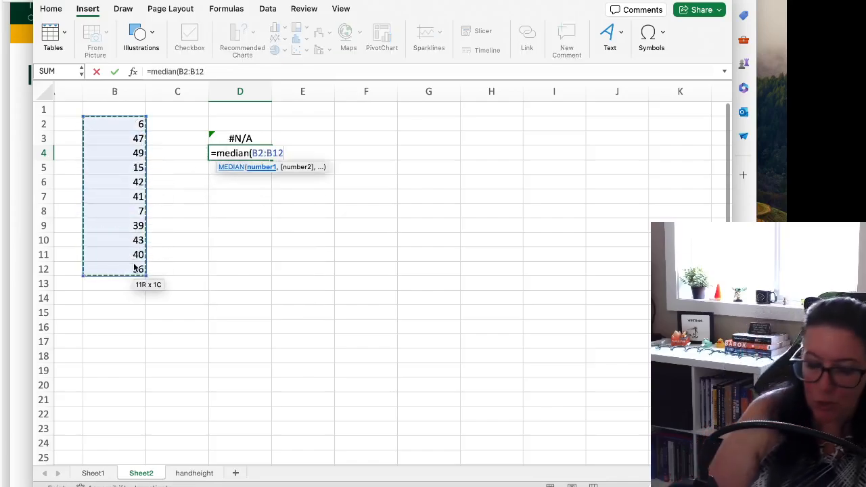
pyautogui.press('Return')
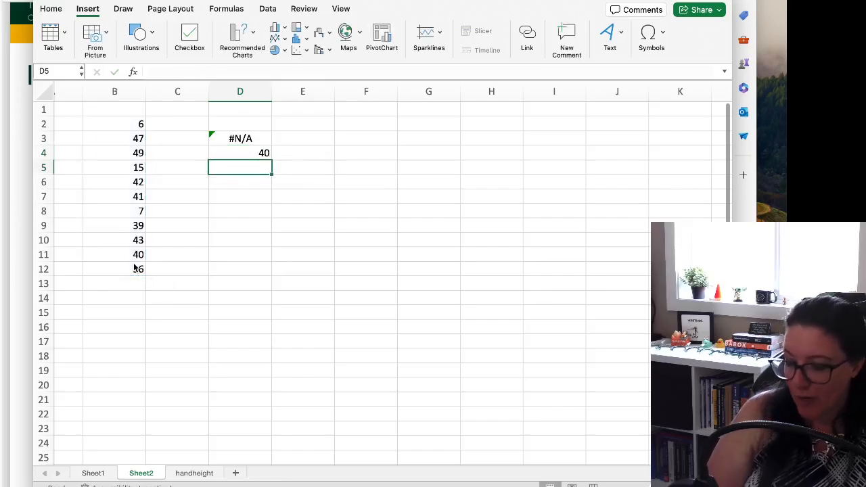
# Try to calculate the mean of B2:B12 in cell D5 with the formula =mean(B2:B12)
pyautogui.write('=mean(')
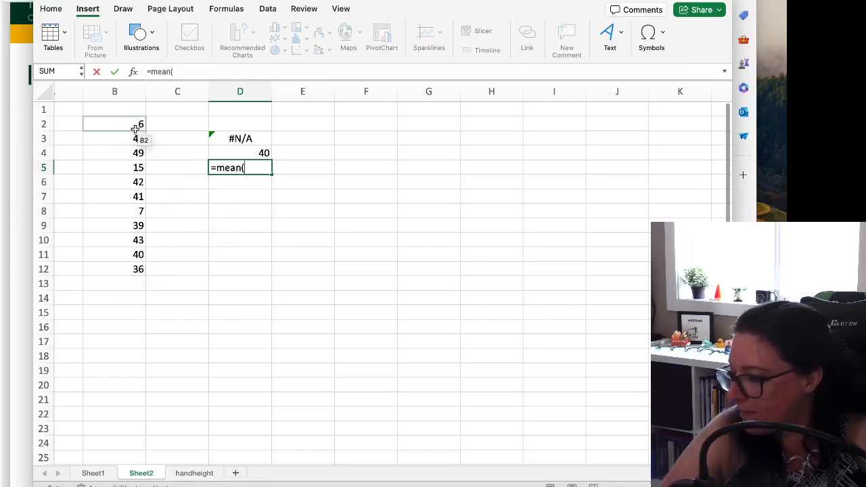
pyautogui.moveTo(135, 129); pyautogui.dragTo(135, 269)
pyautogui.press('Return')
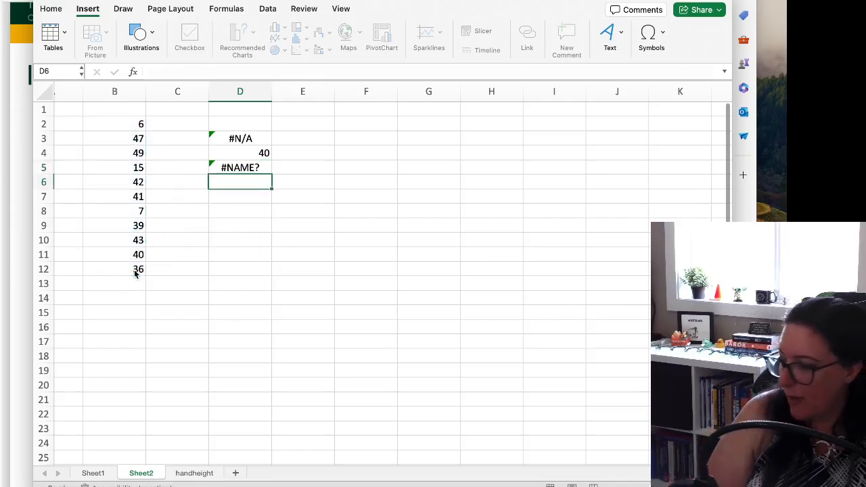
# Replace the function name in the D5 formula with average, keeping the range B2:B12
pyautogui.click(227, 167)
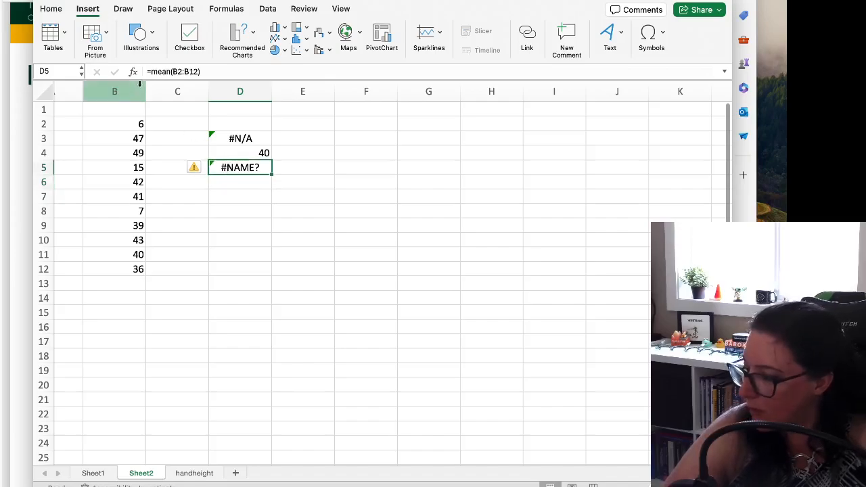
pyautogui.moveTo(150, 71); pyautogui.dragTo(172, 71)
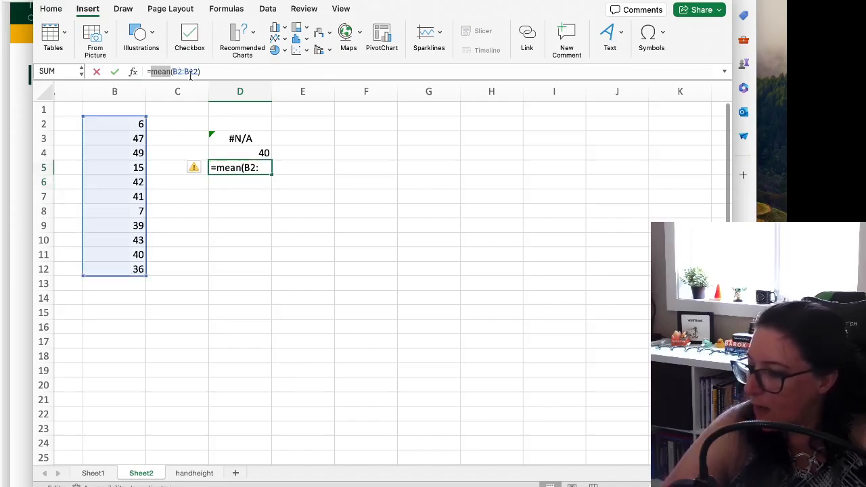
pyautogui.write('average')
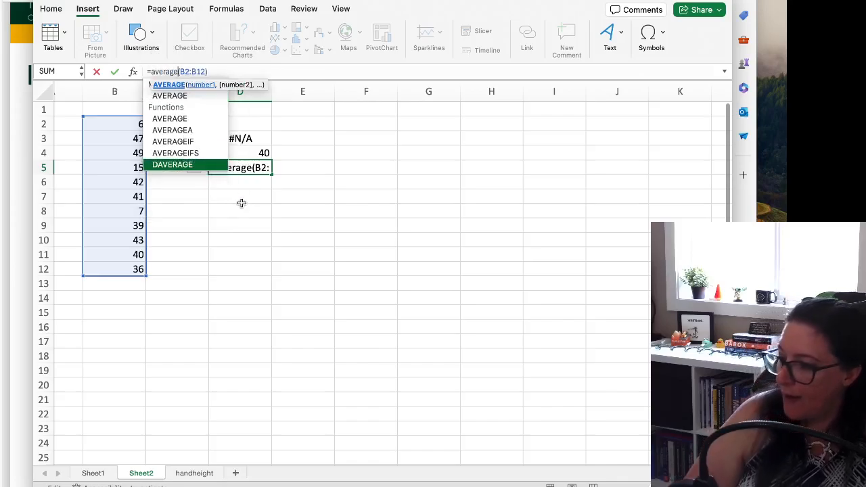
pyautogui.press('Return')
# Label the three results in column C: mean in C5, mode in C3 and median in C4
pyautogui.click(184, 166)
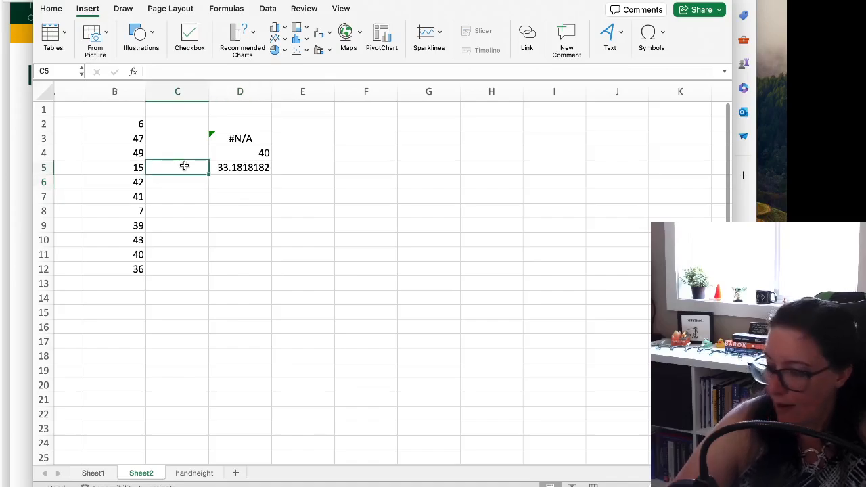
pyautogui.write('mean')
pyautogui.press('Up')
pyautogui.press('Up')
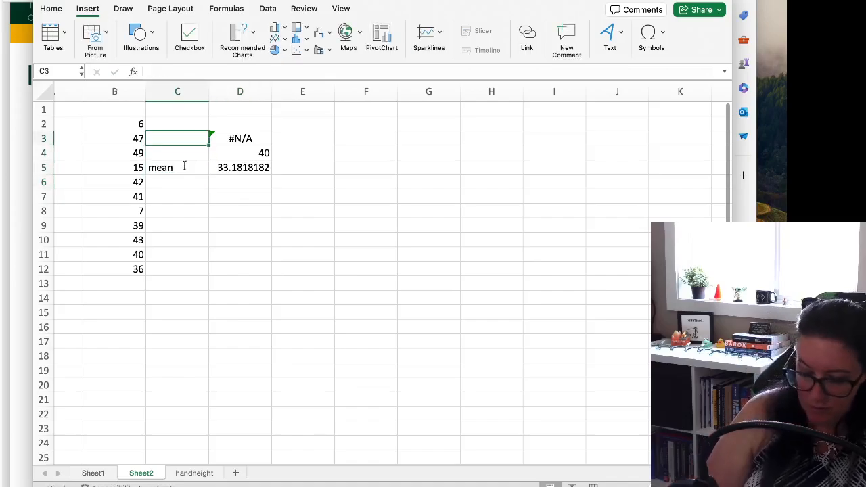
pyautogui.write('mode')
pyautogui.press('Return')
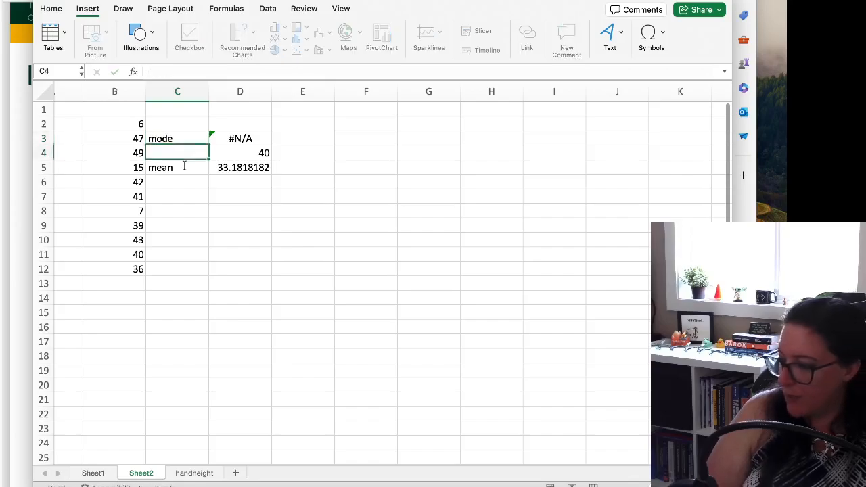
pyautogui.write('median')
pyautogui.press('Return')
# Extend the label in C4 to read median (Q2)
pyautogui.press('Up')
pyautogui.click(192, 72)
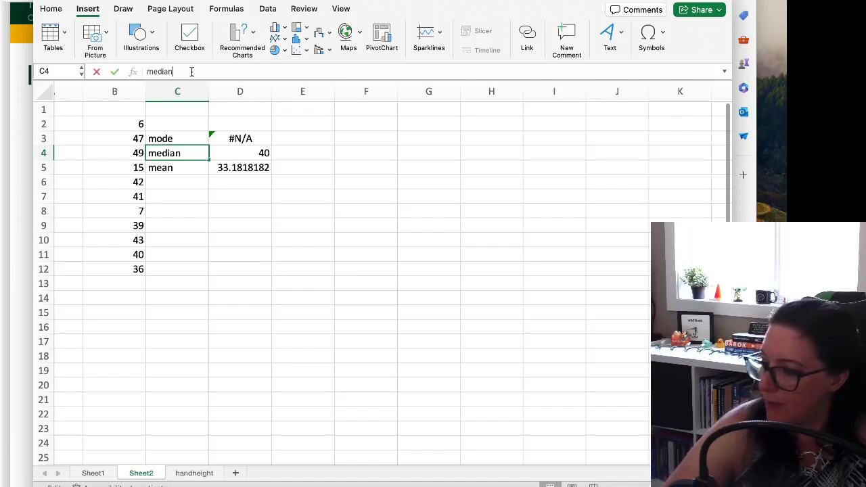
pyautogui.write('(Q2)')
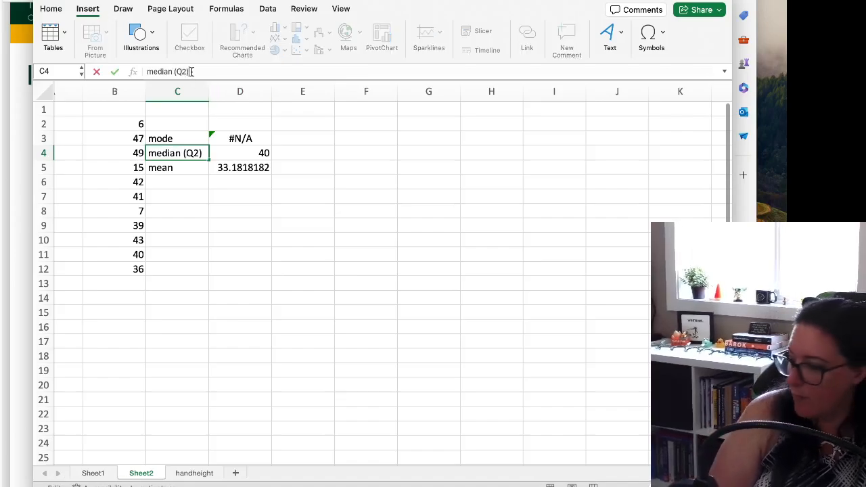
pyautogui.press('Return')
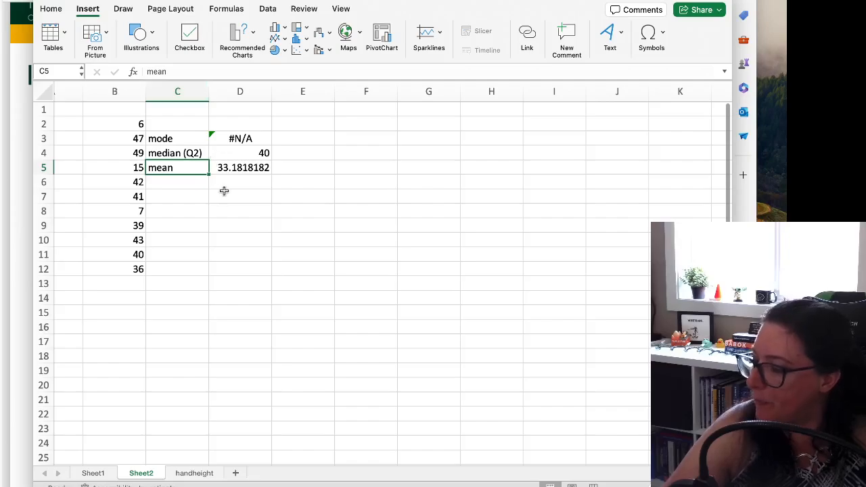
# Enter the label range in cell C7
pyautogui.click(223, 191)
pyautogui.click(187, 195)
pyautogui.write('r')
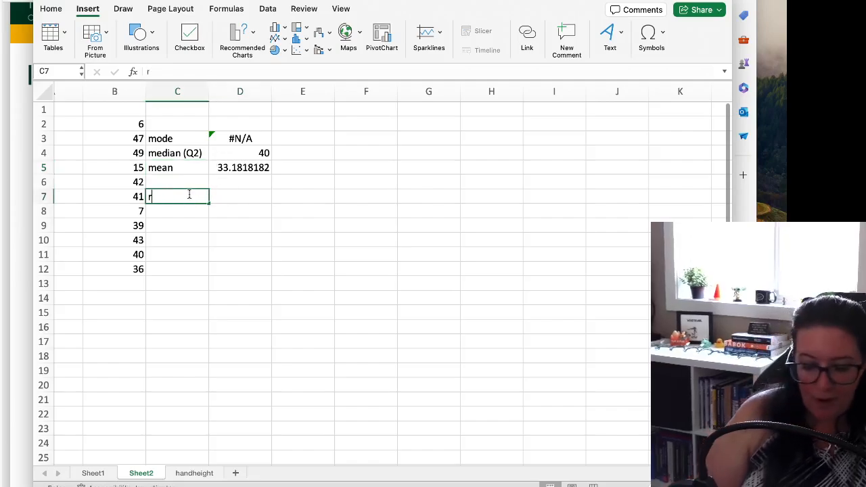
pyautogui.write('ange')
pyautogui.press('Tab')
# Calculate the range in D7 with the formula =max(B2:B12)-min(B2:B12)
pyautogui.write('=')
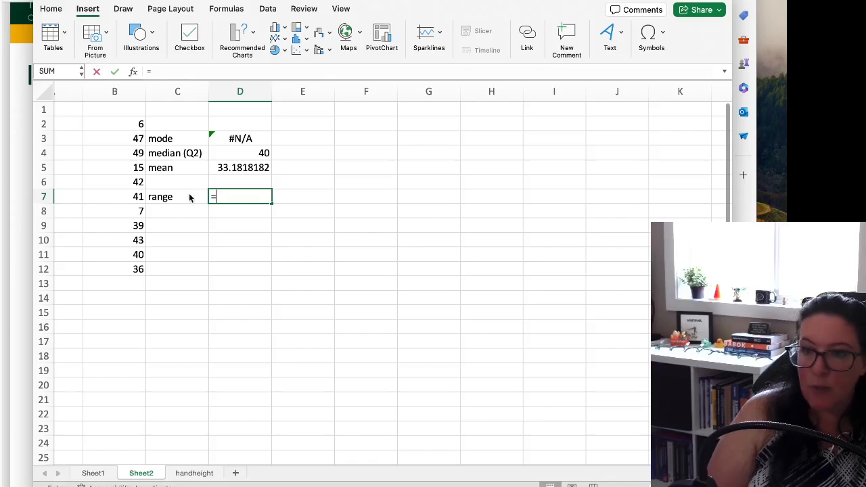
pyautogui.write('max')
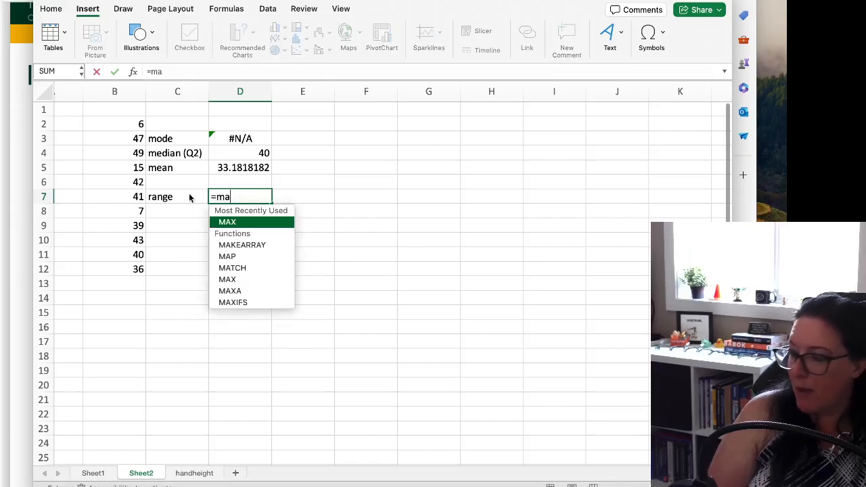
pyautogui.press('BackSpace')
pyautogui.write('x(')
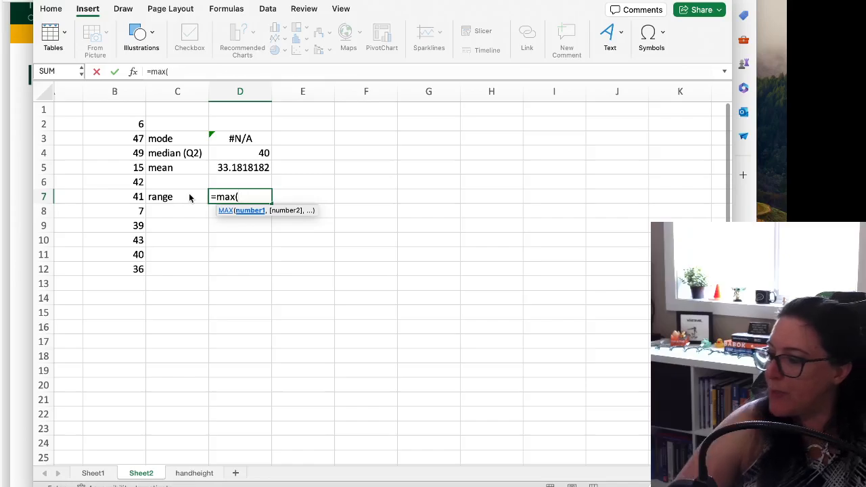
pyautogui.moveTo(124, 124); pyautogui.dragTo(114, 269)
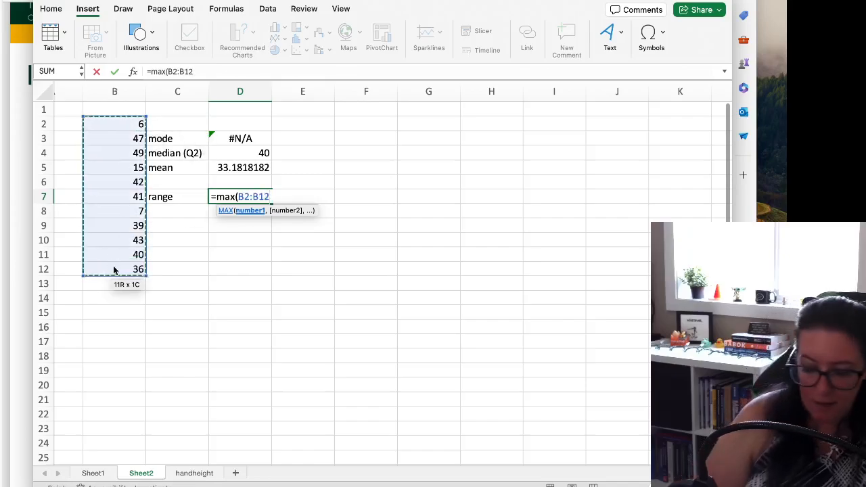
pyautogui.write(')-mni')
pyautogui.press('BackSpace')
pyautogui.press('BackSpace')
pyautogui.write('in(')
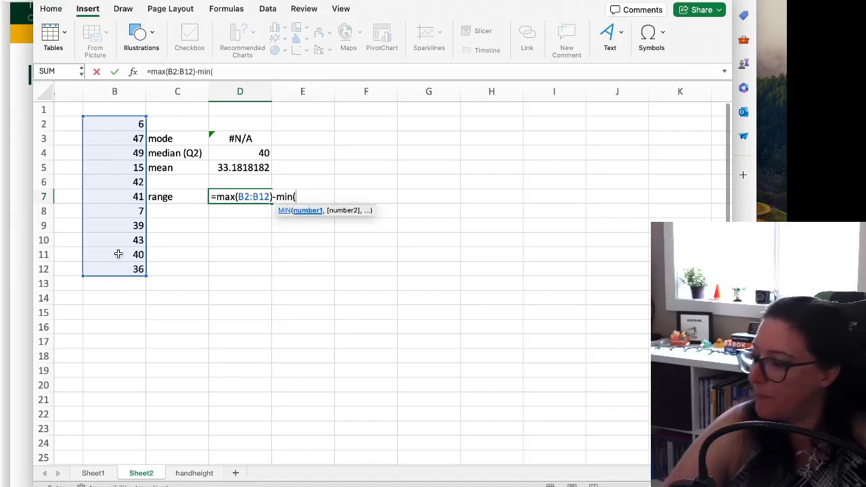
pyautogui.moveTo(111, 124); pyautogui.dragTo(103, 269)
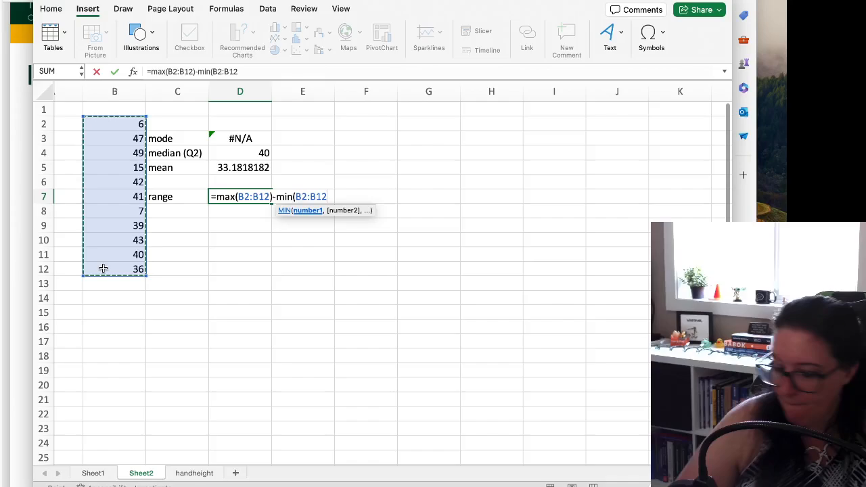
pyautogui.write(')')
pyautogui.press('Return')
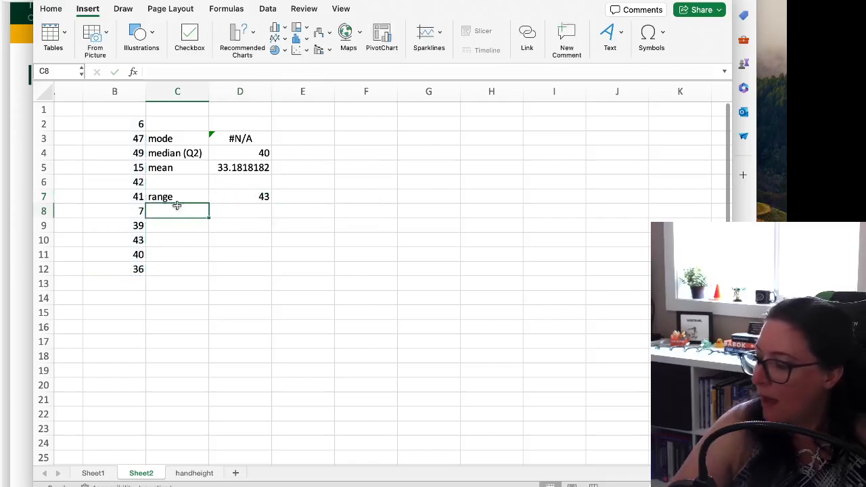
# Enter the label IQR in cell C8
pyautogui.write('IQR')
pyautogui.press('Return')
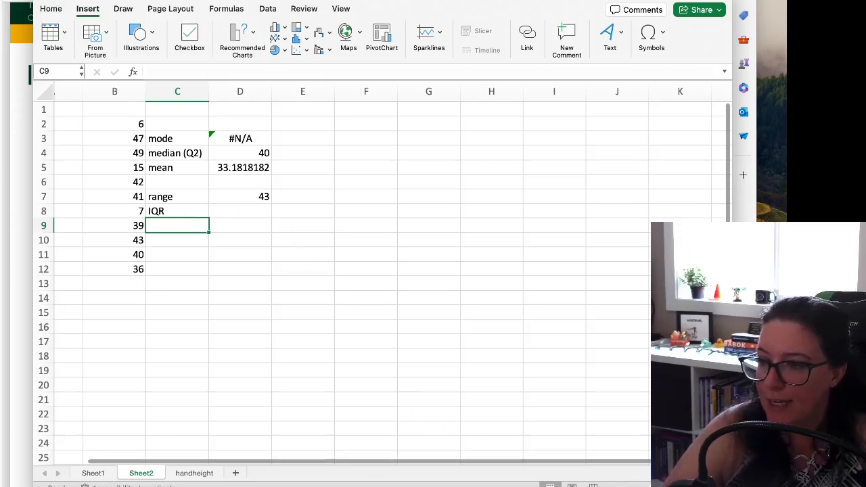
pyautogui.press('Down')
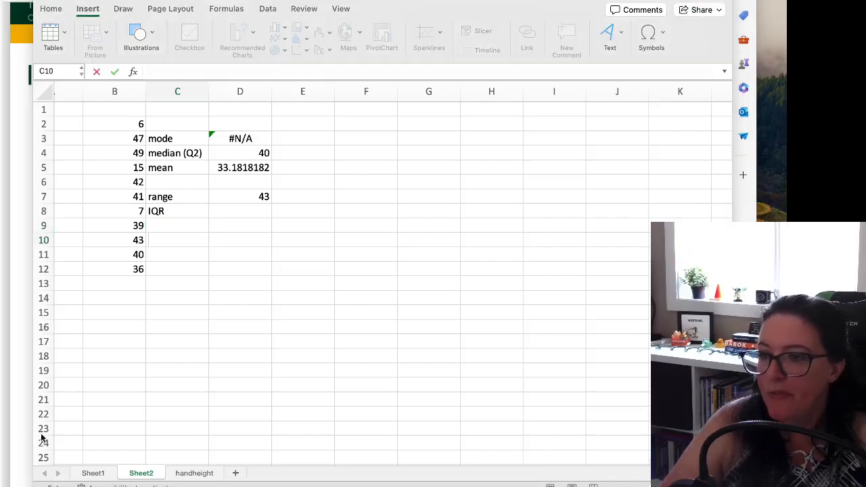
pyautogui.click(189, 245)
pyautogui.click(174, 212)
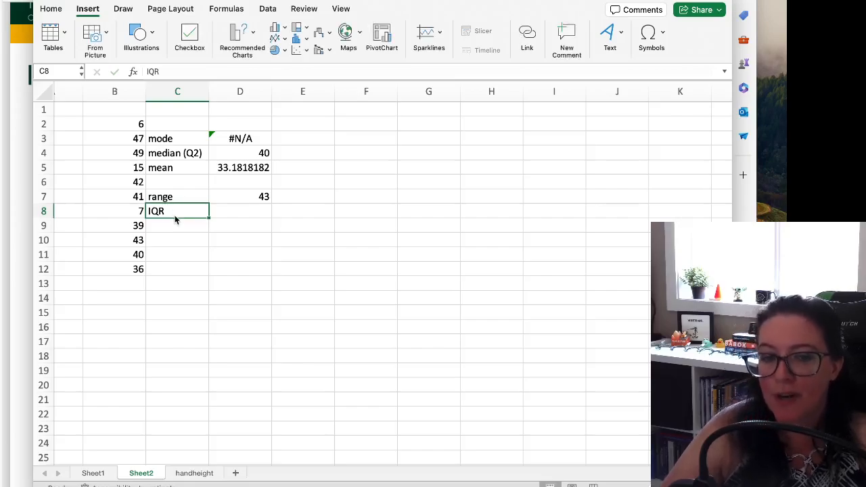
# Enter the quartile labels Q1 in C10 and Q3 in C11
pyautogui.click(189, 241)
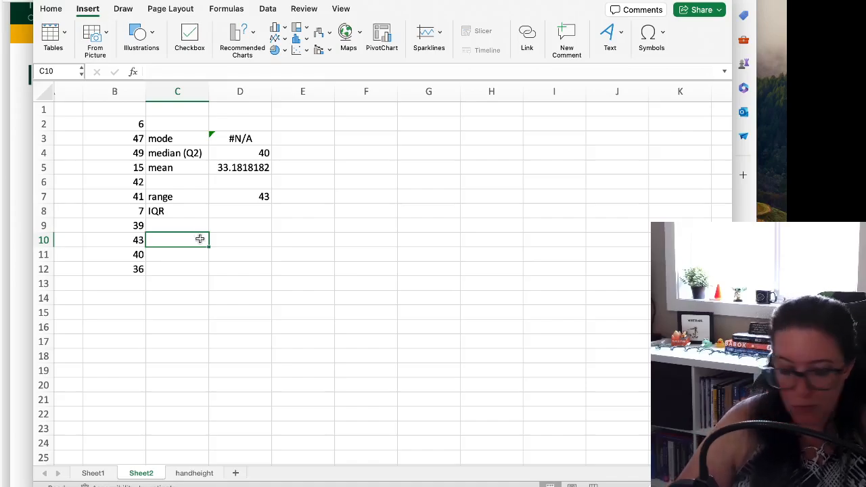
pyautogui.write('Q1')
pyautogui.press('Return')
pyautogui.write('Q3')
pyautogui.press('BackSpace')
pyautogui.write('44')
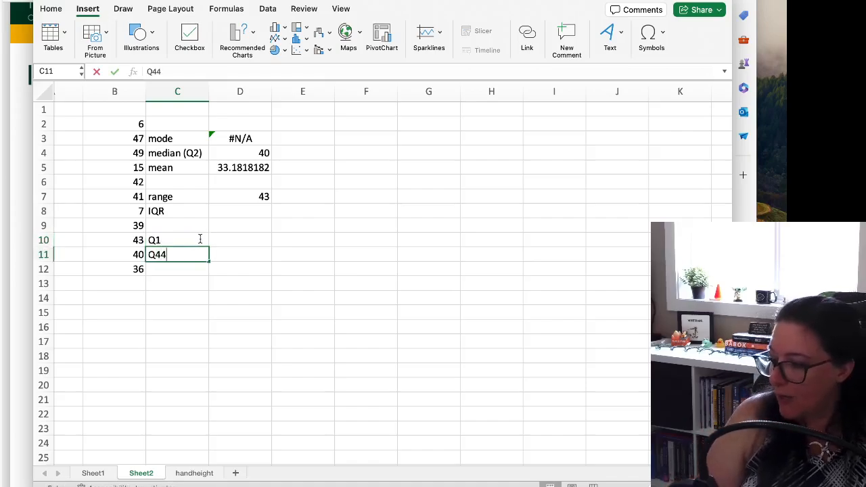
pyautogui.press('BackSpace')
pyautogui.press('BackSpace')
pyautogui.write('3')
pyautogui.press('Return')
# Calculate the first quartile in D10 with the formula =QUARTILE(B2:B12,1)
pyautogui.click(200, 239)
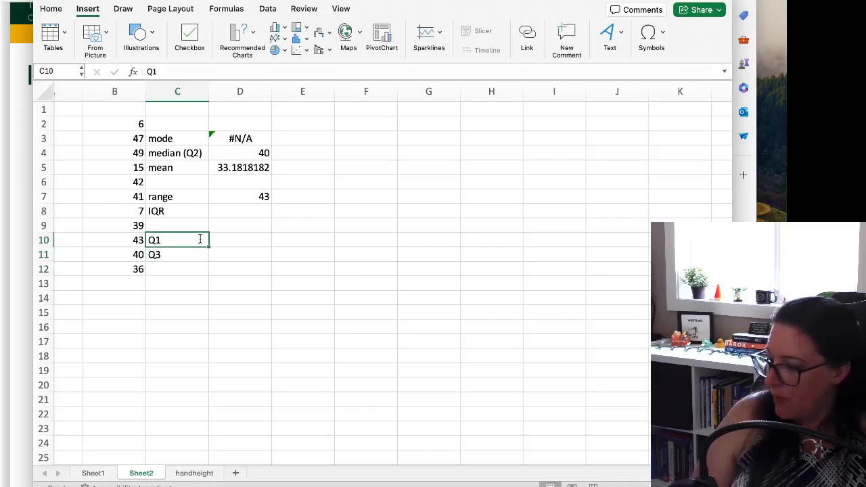
pyautogui.press('Right')
pyautogui.write('=W')
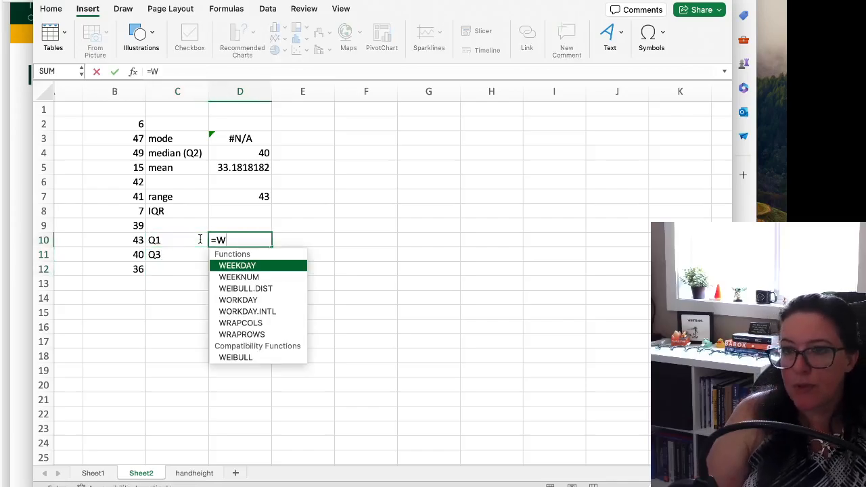
pyautogui.press('BackSpace')
pyautogui.write('Quart')
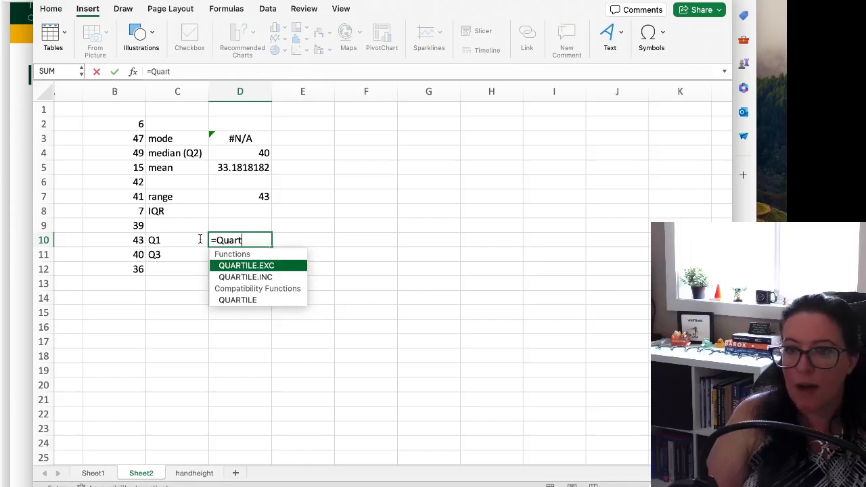
pyautogui.press('Down')
pyautogui.press('Down')
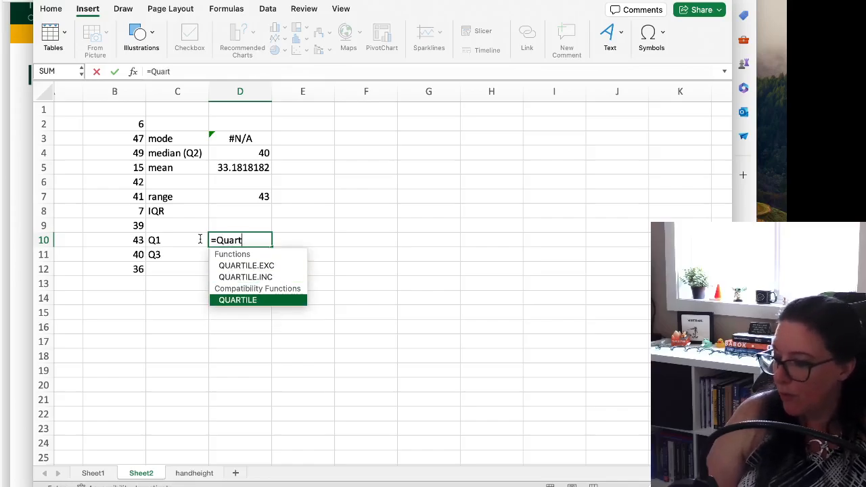
pyautogui.press('Tab')
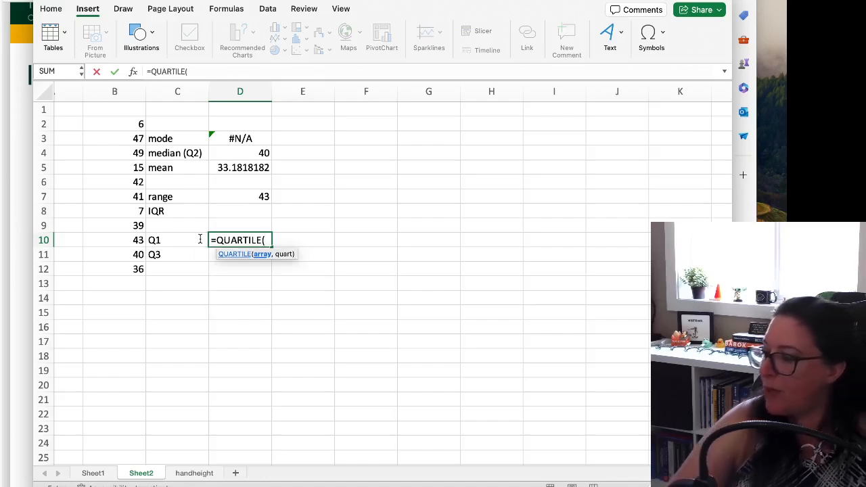
pyautogui.click(120, 135)
pyautogui.moveTo(122, 122); pyautogui.dragTo(122, 269)
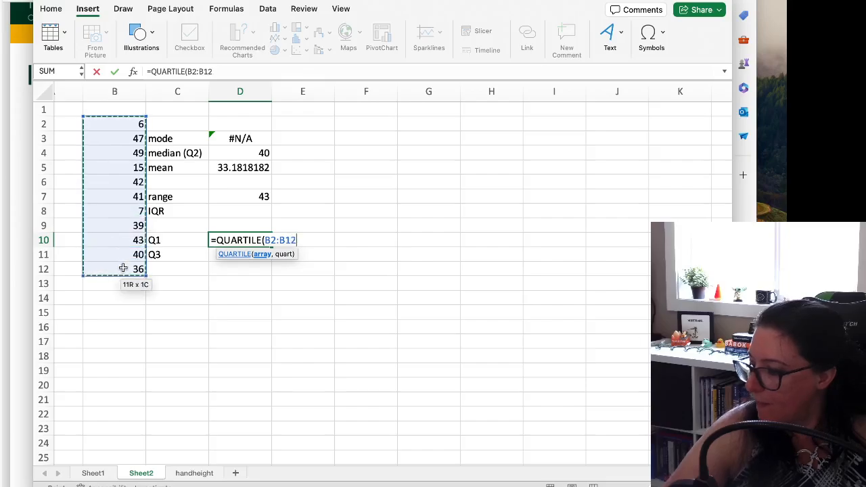
pyautogui.write(',1')
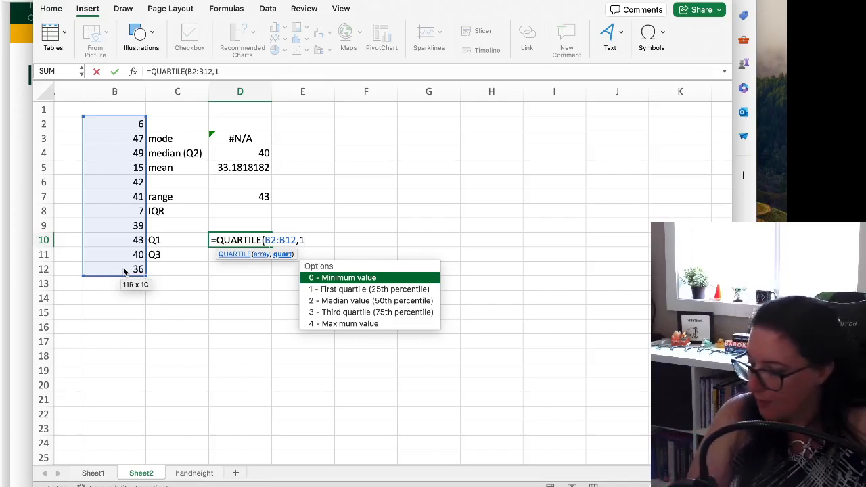
pyautogui.write(')')
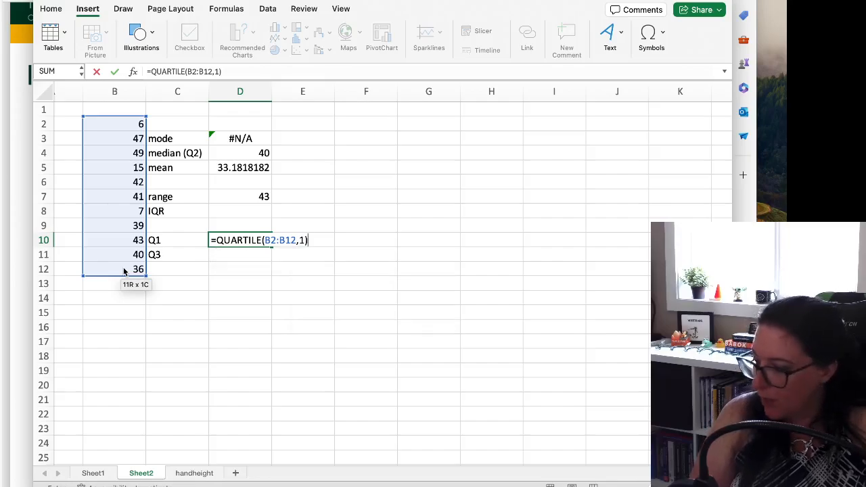
pyautogui.press('Return')
# Calculate the third quartile in D11 with the formula =quartile(B2:B12, 3)
pyautogui.write('=media')
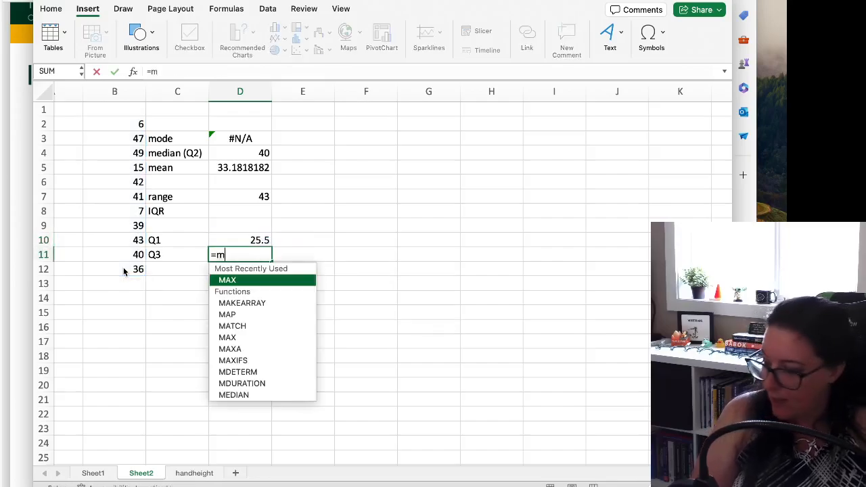
pyautogui.press('BackSpace')
pyautogui.press('BackSpace')
pyautogui.press('BackSpace')
pyautogui.press('BackSpace')
pyautogui.press('BackSpace')
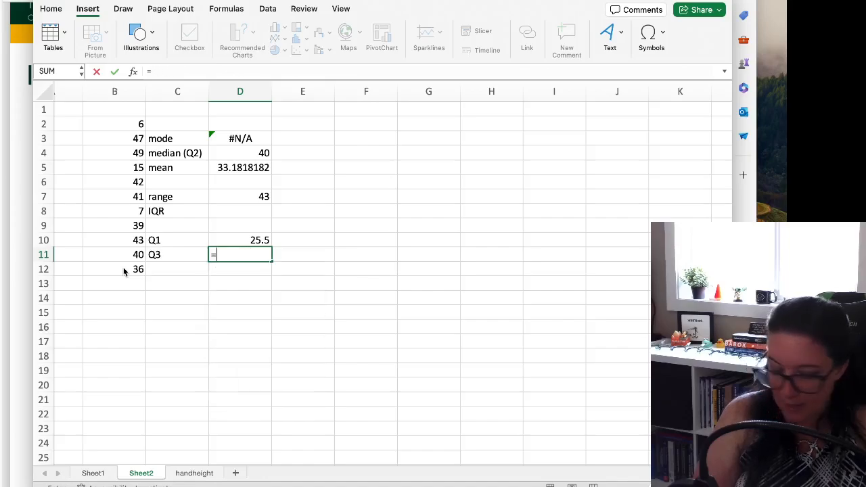
pyautogui.write('quartile(')
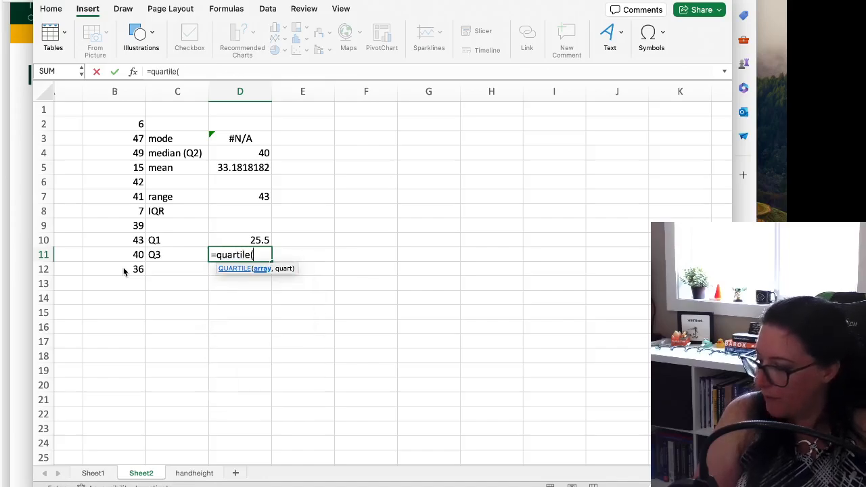
pyautogui.moveTo(108, 123); pyautogui.dragTo(115, 273)
pyautogui.write(', 3')
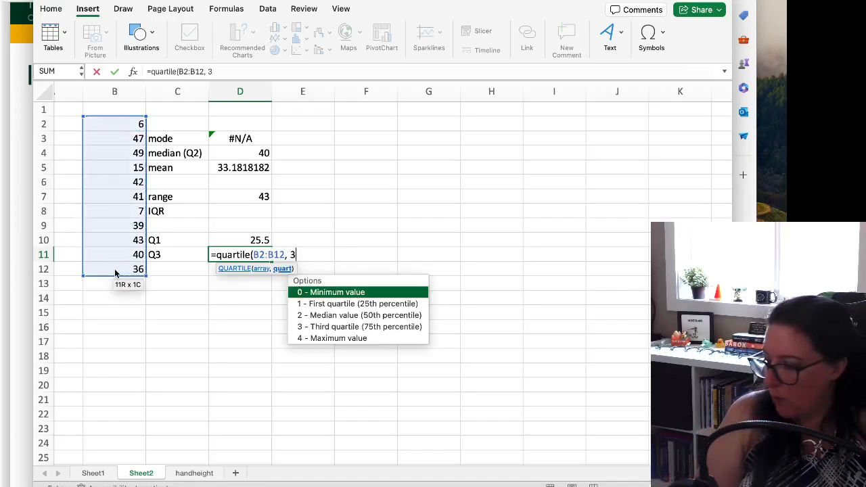
pyautogui.press('Return')
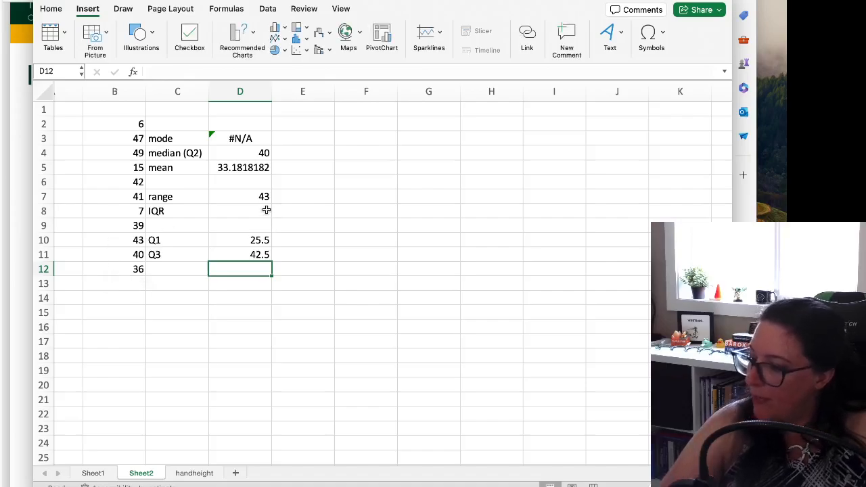
# Calculate the IQR in D8 as Q3 minus Q1 with the formula =D11-D10
pyautogui.click(267, 211)
pyautogui.write('=')
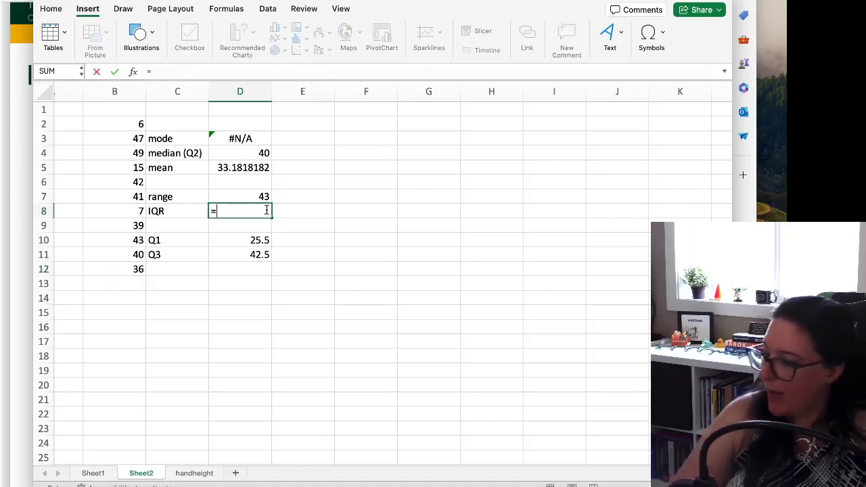
pyautogui.click(260, 253)
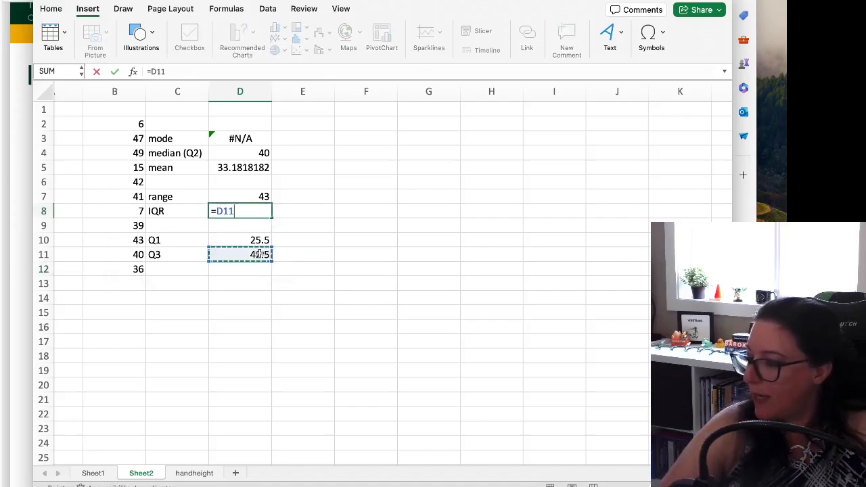
pyautogui.write('-')
pyautogui.click(236, 242)
pyautogui.press('Return')
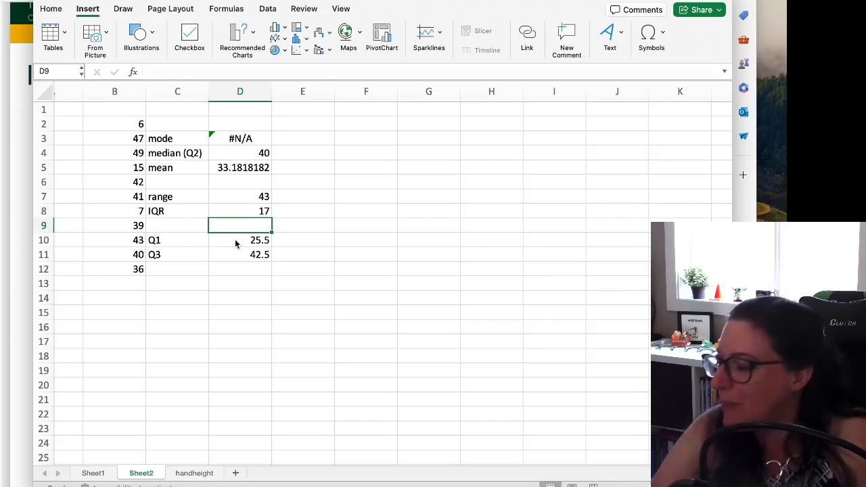
# Try the value 1 in B2 to test its effect on the statistics, and undo the change
pyautogui.click(112, 126)
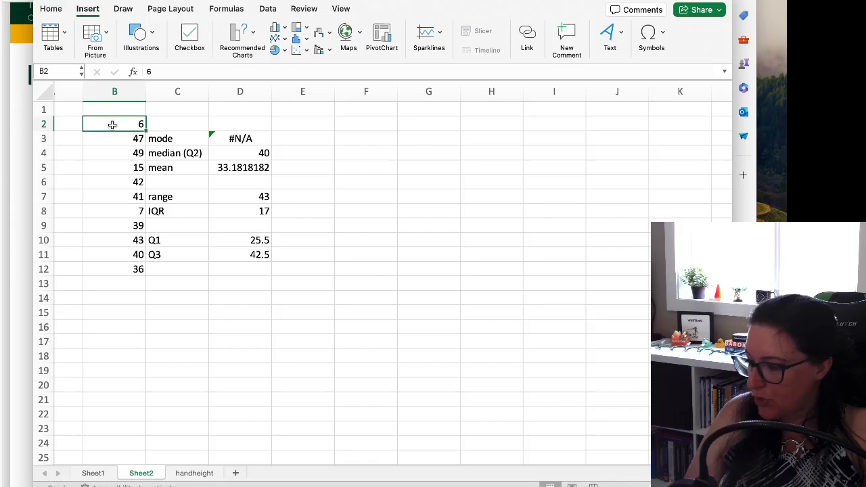
pyautogui.write('1')
pyautogui.press('Return')
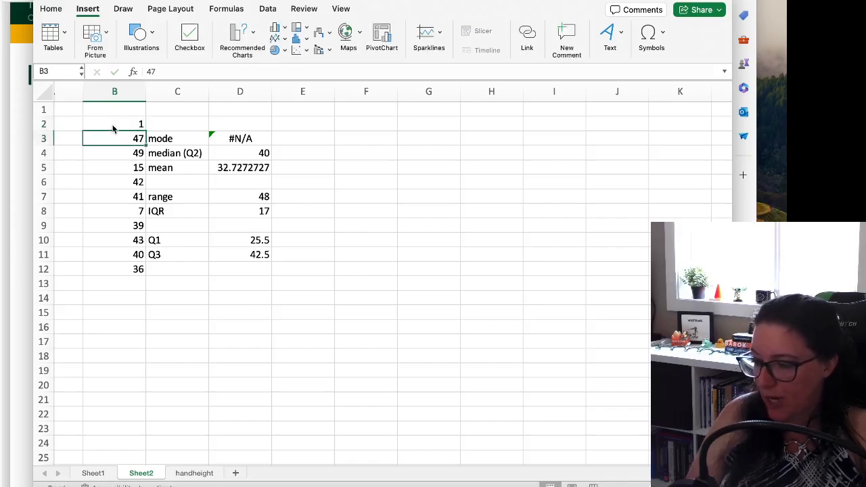
pyautogui.press('super+z')
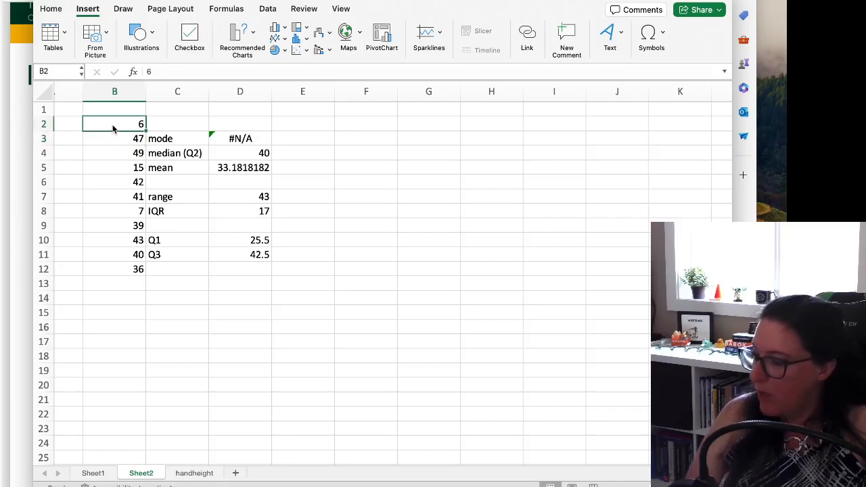
# Try the value 1 in B2 again and undo it, keeping the IQR formula in D8 restored
pyautogui.write('1')
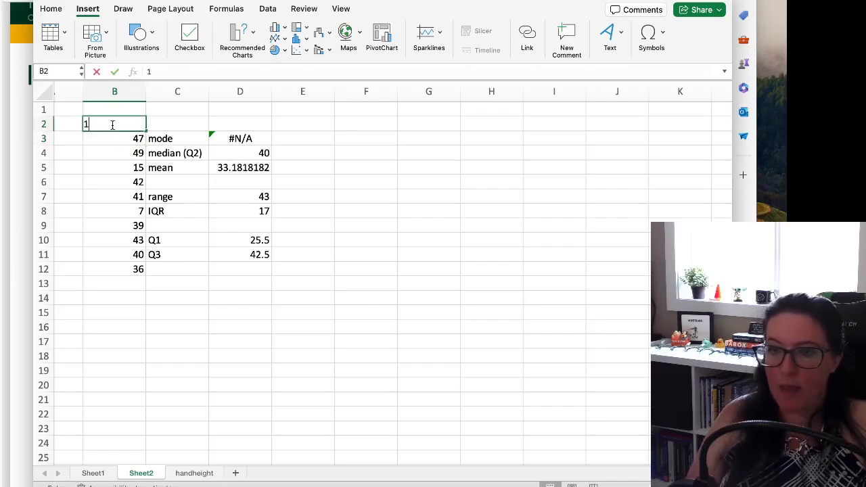
pyautogui.press('Return')
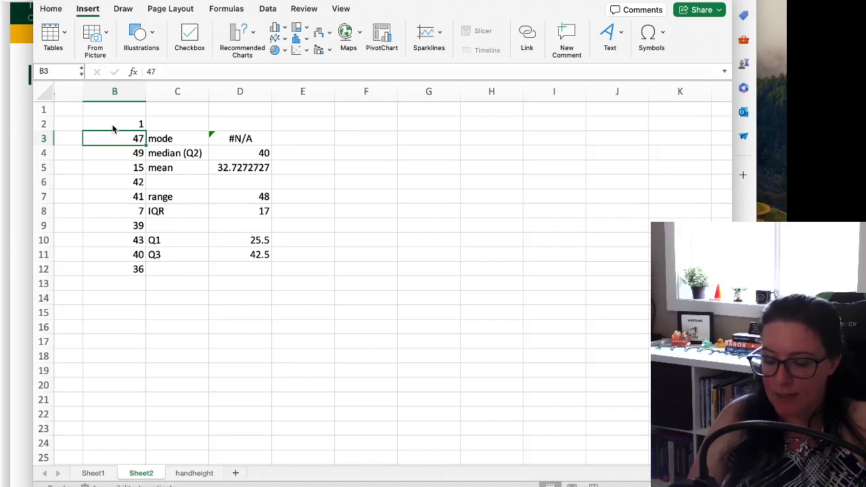
pyautogui.press('super+z')
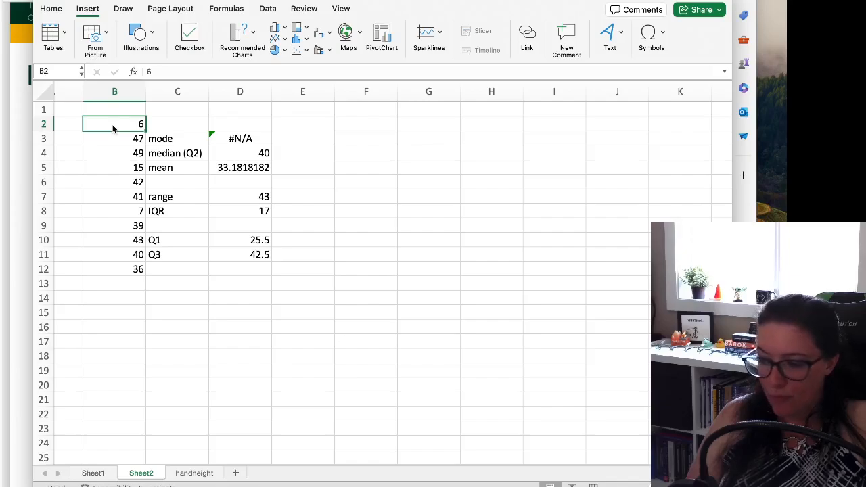
pyautogui.press('super+z')
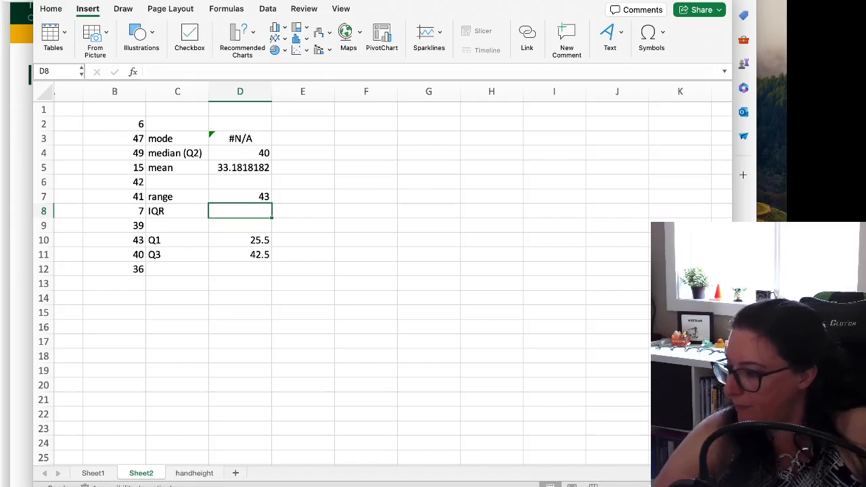
pyautogui.press('super+y')
# Set B2 to 1 to compare the range with the IQR, and set it back to 6
pyautogui.click(111, 126)
pyautogui.write('1')
pyautogui.press('Return')
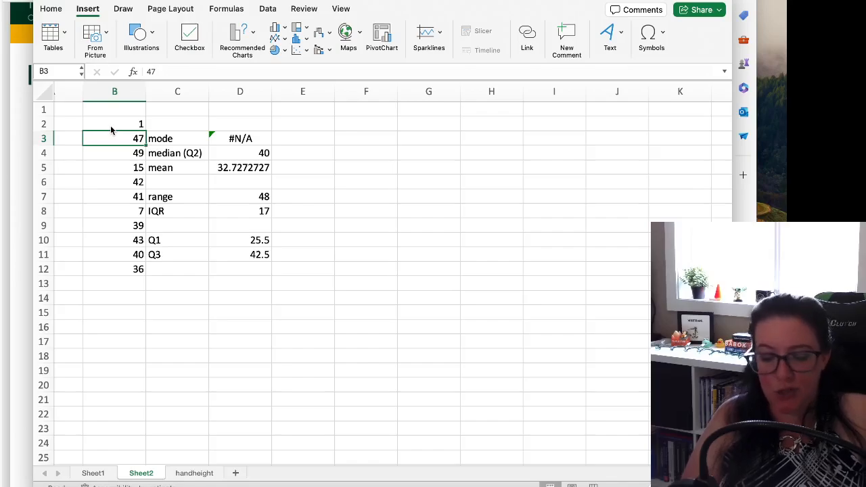
pyautogui.click(111, 128)
pyautogui.write('6')
pyautogui.press('Return')
# Repeat the comparison by setting B2 to 1 once more and returning it to 6
pyautogui.click(111, 127)
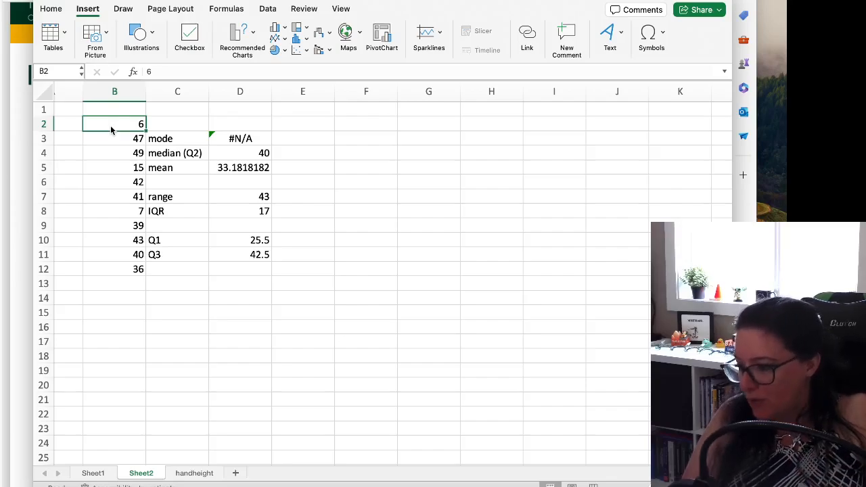
pyautogui.write('1')
pyautogui.press('Return')
pyautogui.click(111, 130)
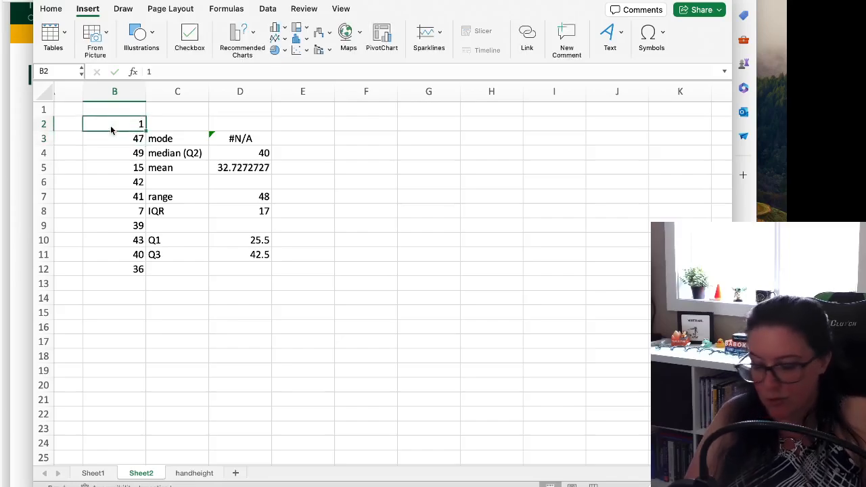
pyautogui.write('6')
pyautogui.press('Return')
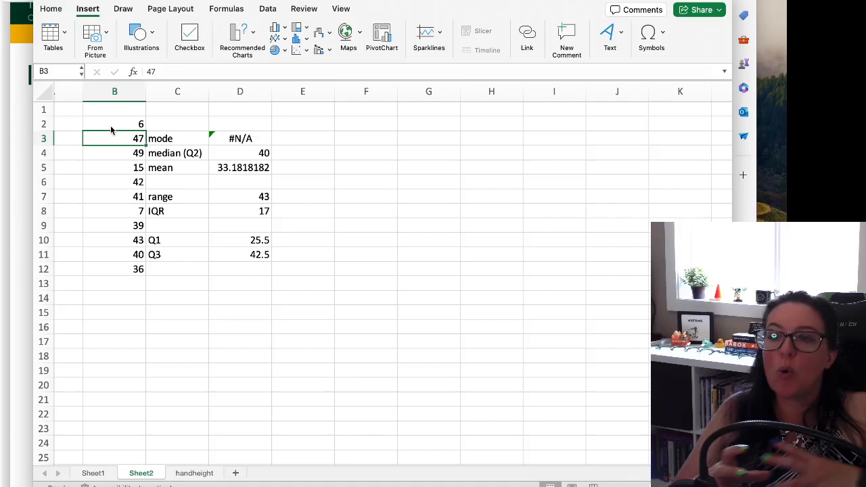
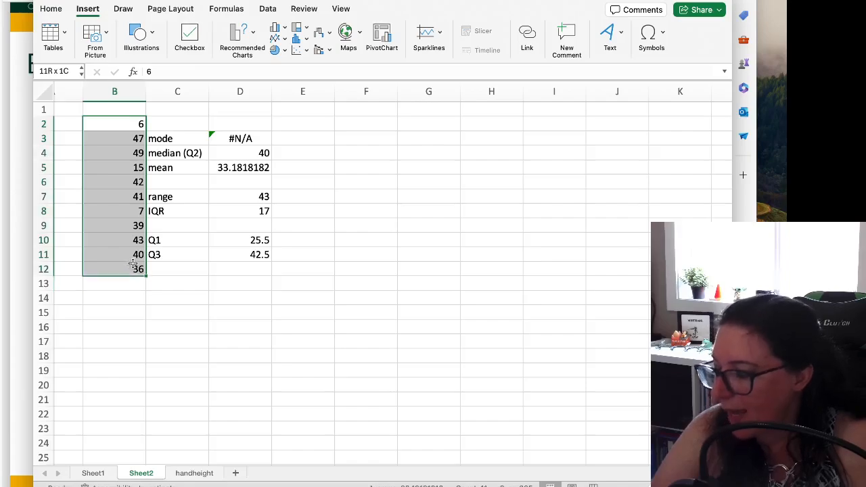
# Insert a box and whisker chart of the values in B2:B12 on Sheet2
pyautogui.click(307, 40)
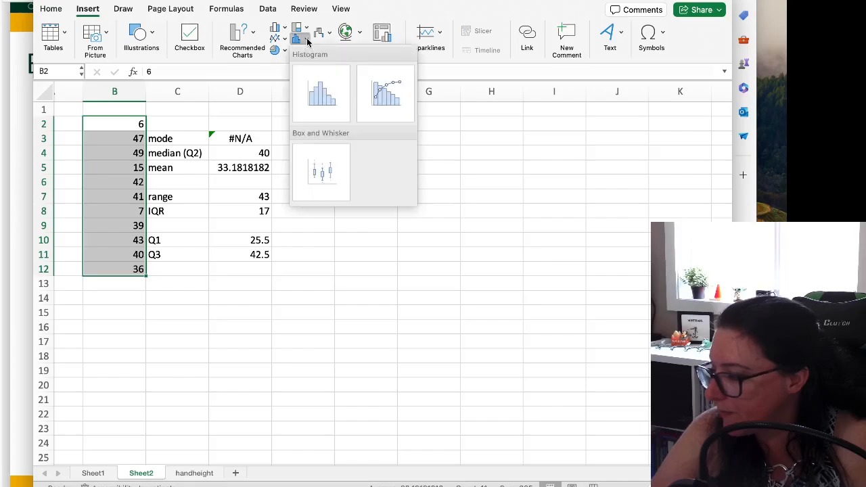
pyautogui.click(335, 159)
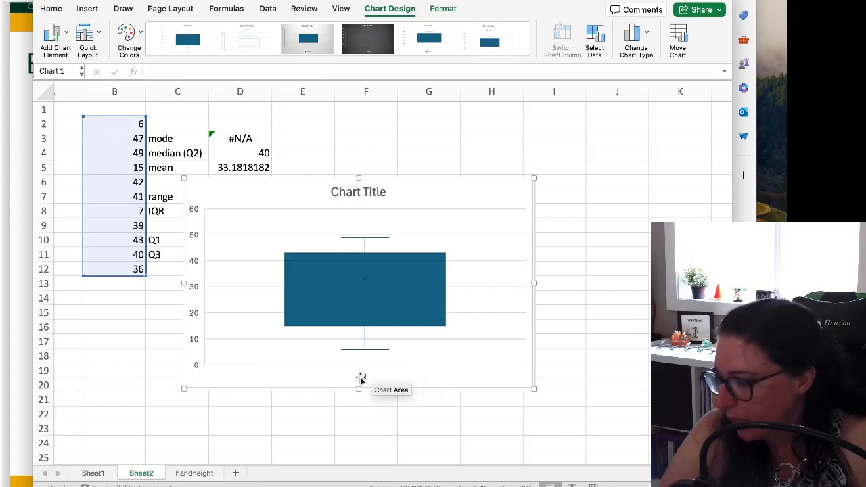
# Delete the histogram from the handheight sheet
pyautogui.click(195, 473)
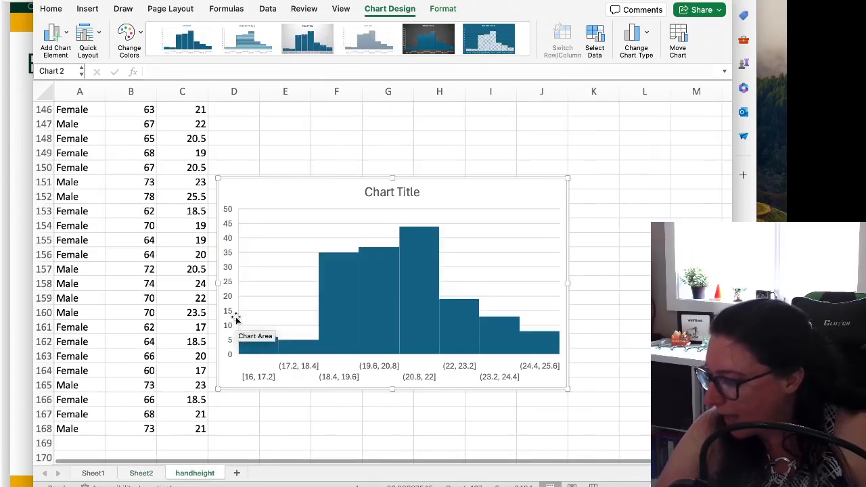
pyautogui.moveTo(271, 179); pyautogui.dragTo(354, 146)
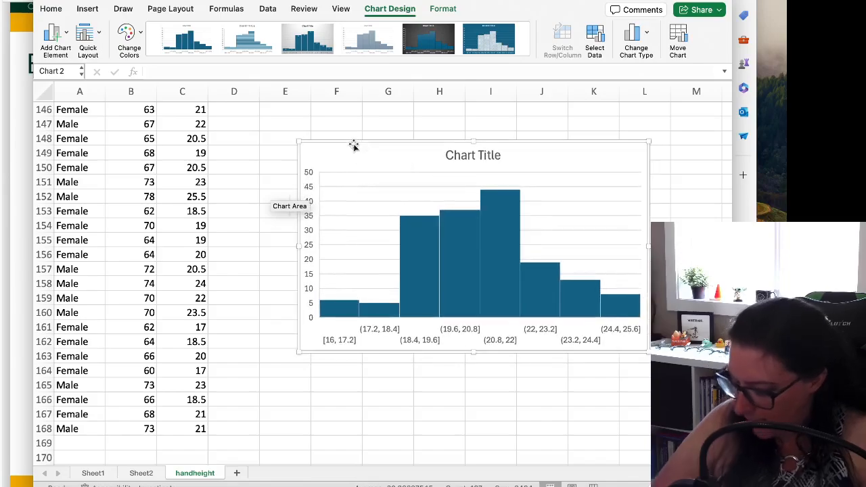
pyautogui.press('Delete')
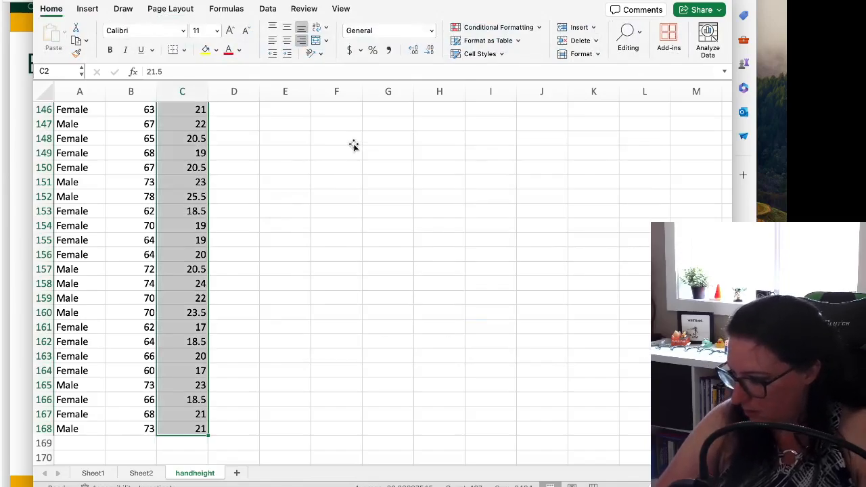
# Insert a box and whisker chart of all HandSpan values to view their spread, and delete the chart
pyautogui.scroll(20, 361, 172)
pyautogui.scroll(6, 376, 172)
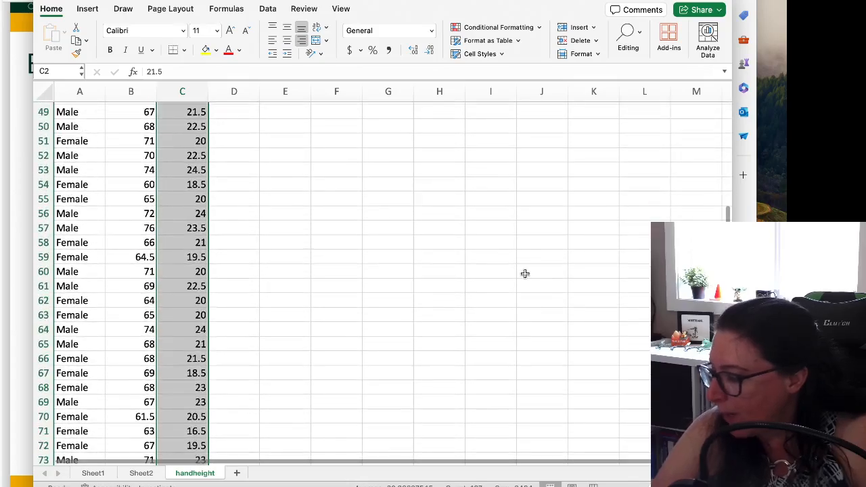
pyautogui.scroll(16, 484, 196)
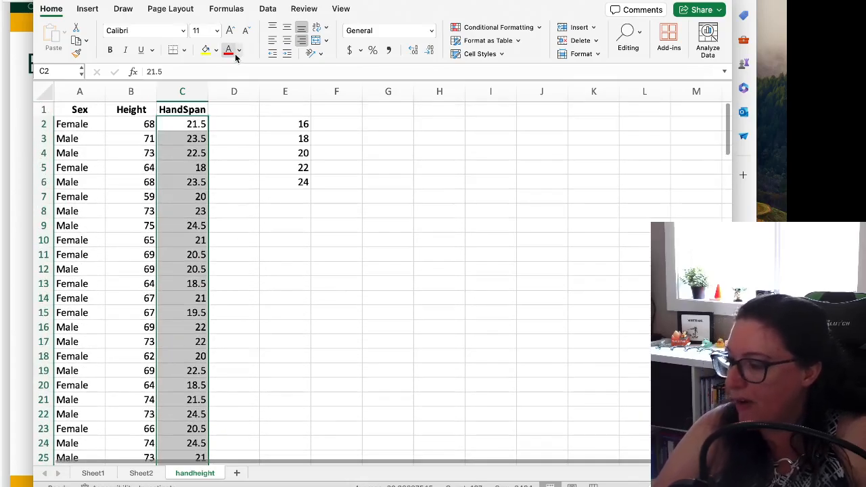
pyautogui.click(87, 9)
pyautogui.click(306, 38)
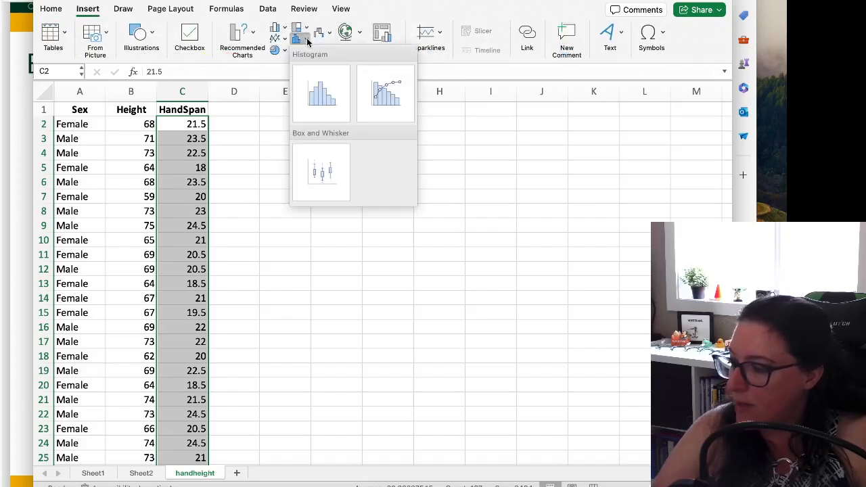
pyautogui.click(313, 160)
pyautogui.moveTo(385, 273)
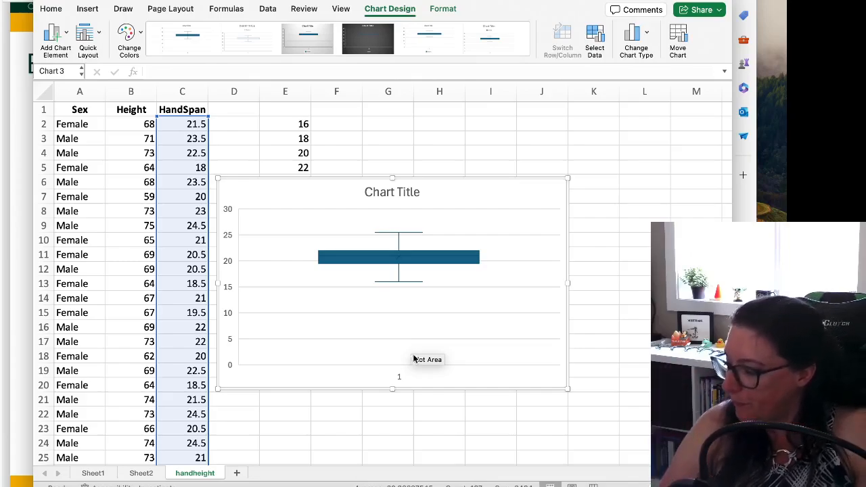
pyautogui.press('Delete')
pyautogui.click(487, 373)
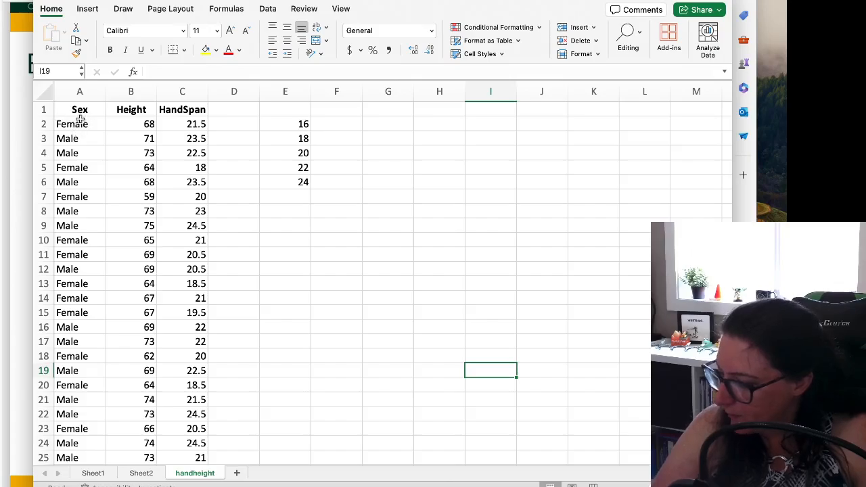
# Sort the data rows in A2:C168 from A to Z by sex
pyautogui.moveTo(80, 122); pyautogui.dragTo(180, 426)
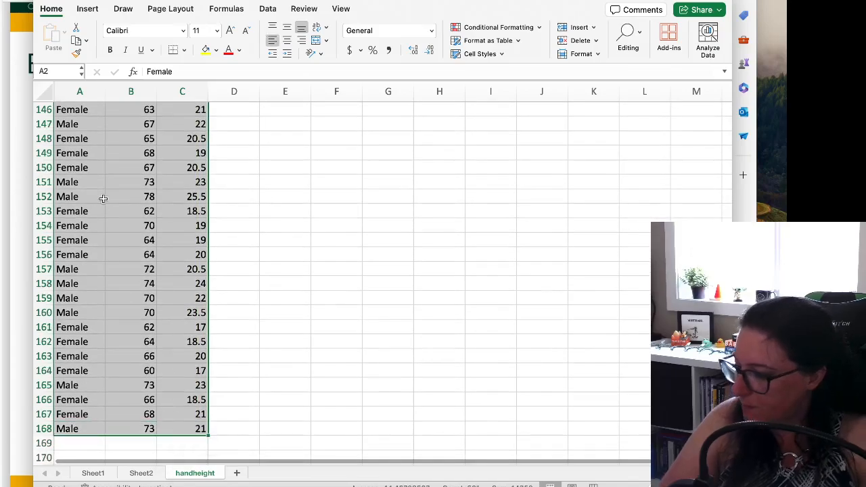
pyautogui.rightClick(103, 197)
pyautogui.moveTo(157, 340)
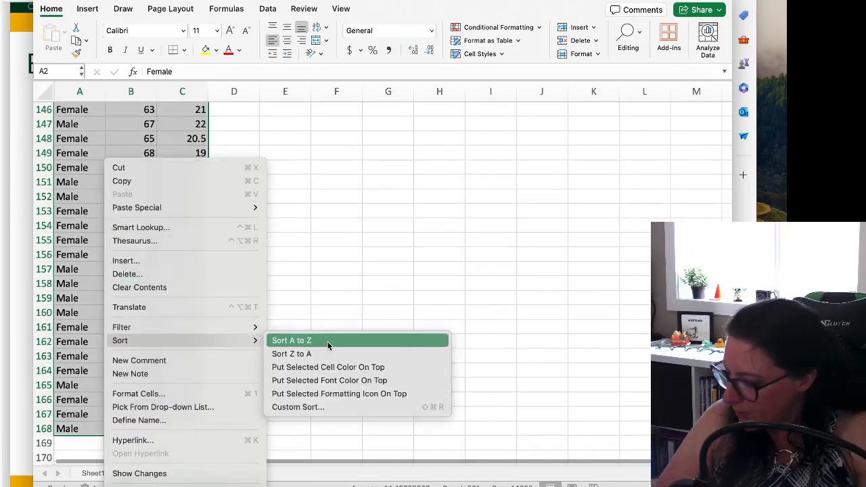
pyautogui.click(329, 343)
pyautogui.scroll(20, 277, 284)
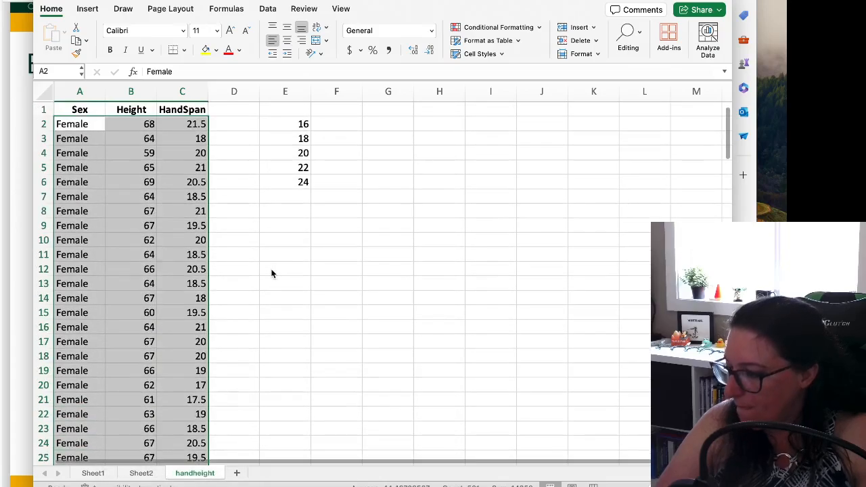
pyautogui.click(220, 240)
# Copy the female hand spans in C2:C90 to column H, starting at H2
pyautogui.moveTo(169, 124); pyautogui.dragTo(203, 452)
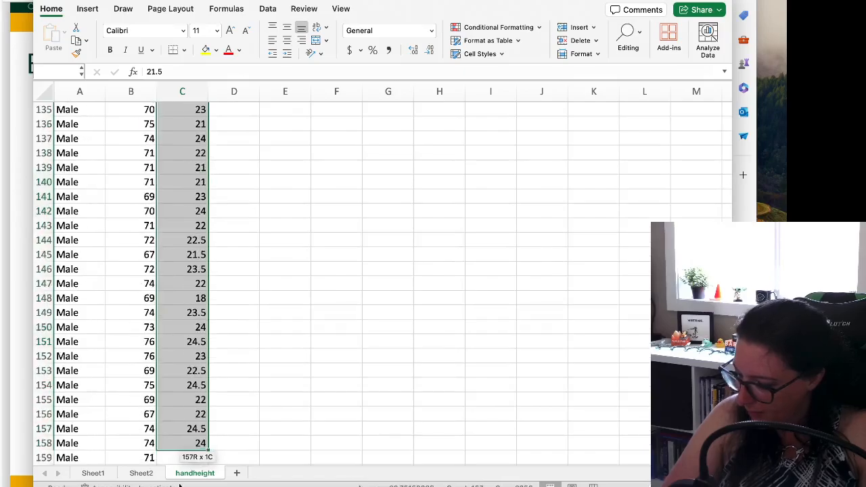
pyautogui.moveTo(179, 486); pyautogui.dragTo(196, 215)
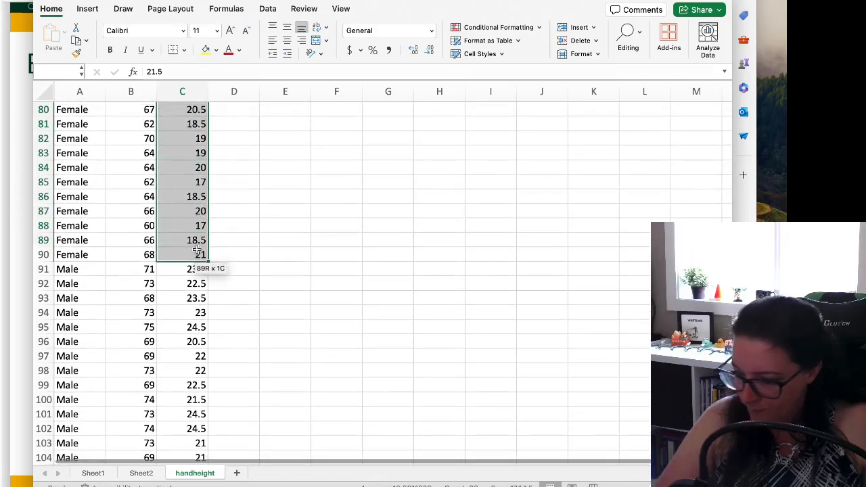
pyautogui.moveTo(196, 251); pyautogui.dragTo(209, 251)
pyautogui.scroll(15, 275, 223)
pyautogui.press('super+c')
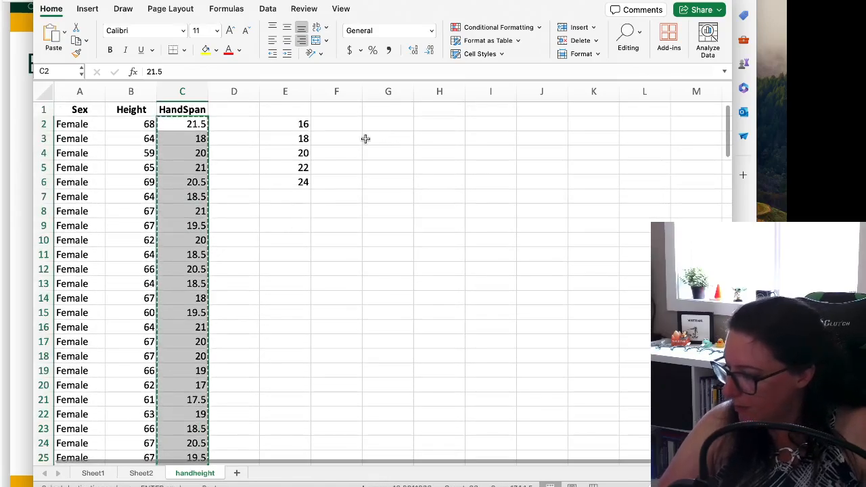
pyautogui.click(415, 128)
pyautogui.press('super+v')
# Move the male hand spans in C91:C168 to column I, starting at I2
pyautogui.scroll(-5, 249, 214)
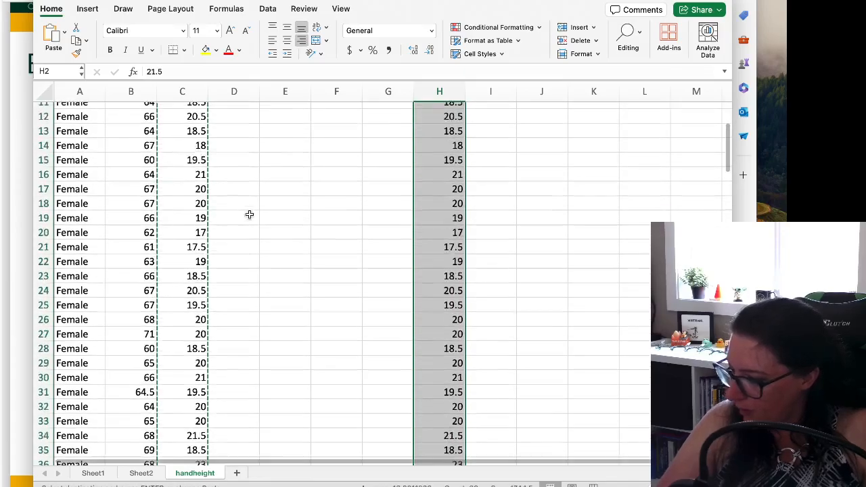
pyautogui.scroll(-20, 249, 215)
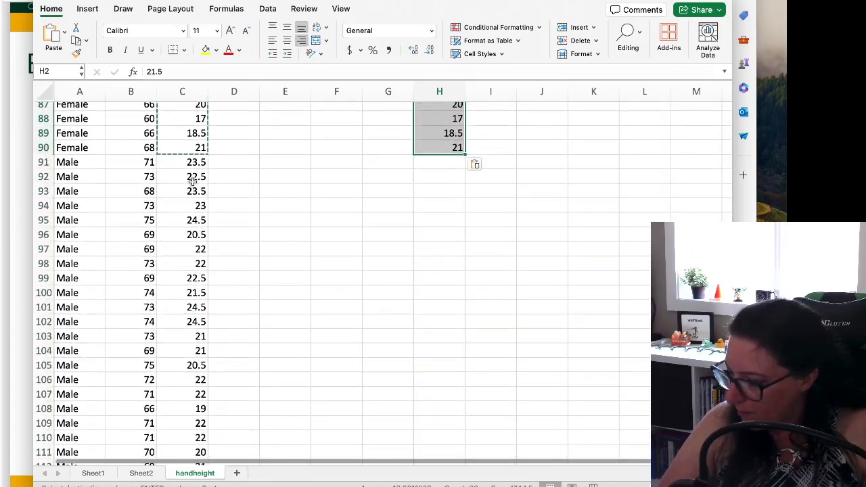
pyautogui.moveTo(192, 163); pyautogui.dragTo(174, 438)
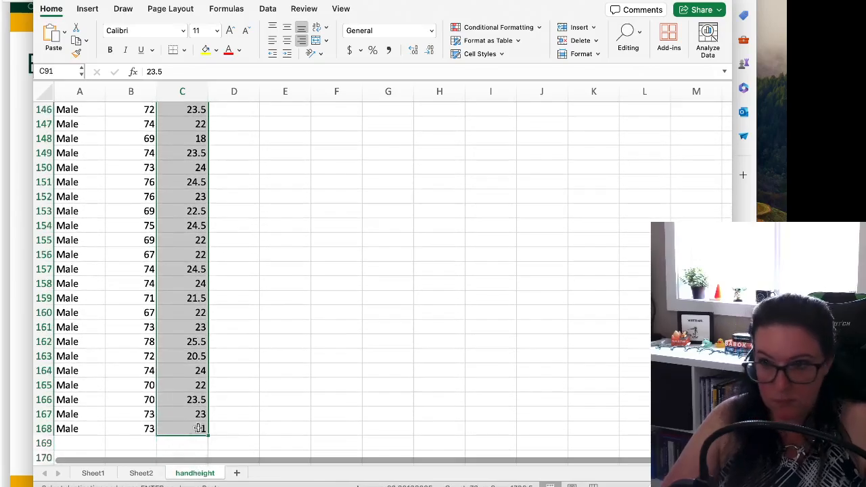
pyautogui.scroll(20, 423, 323)
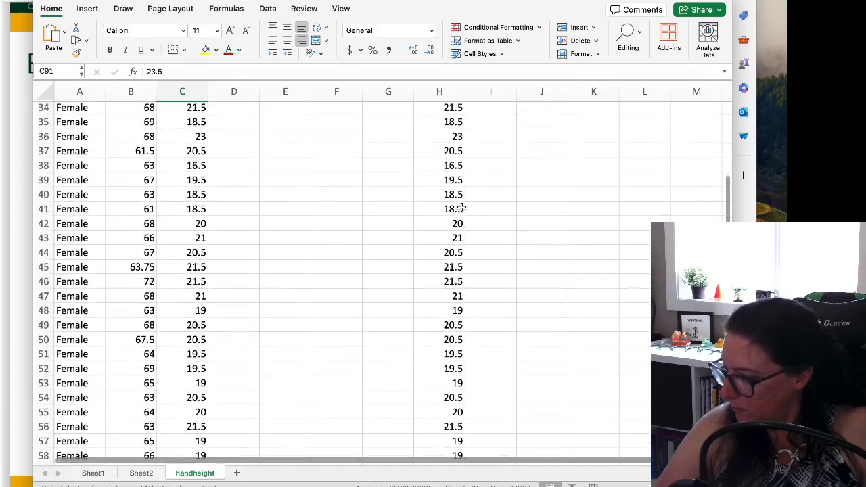
pyautogui.scroll(10, 462, 208)
pyautogui.click(490, 124)
pyautogui.hotkey('ctrl', 'v')
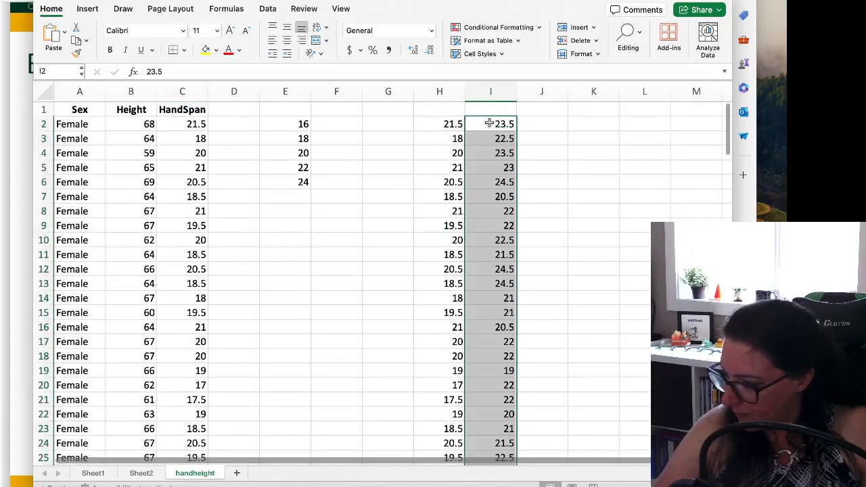
# Label the two hand span columns with the headings Female in H1 and Male in I1
pyautogui.click(493, 105)
pyautogui.write('Male')
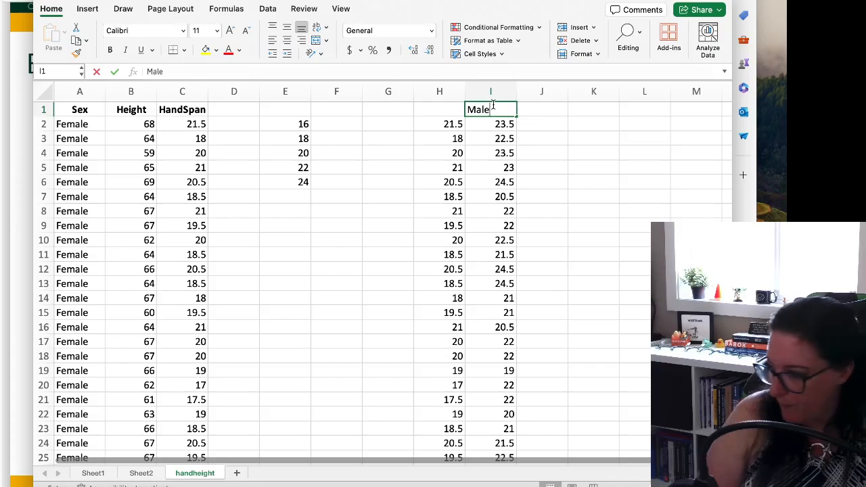
pyautogui.press('Left')
pyautogui.write('Ge')
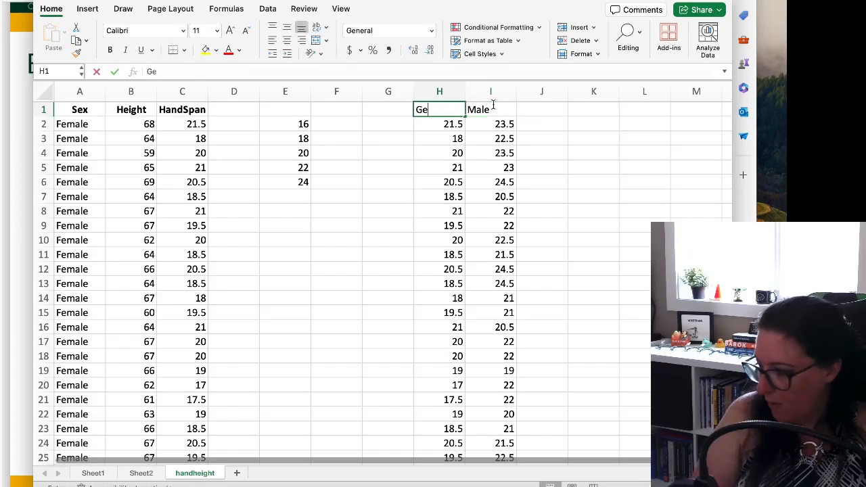
pyautogui.press('BackSpace')
pyautogui.press('BackSpace')
pyautogui.write('Female')
pyautogui.press('Return')
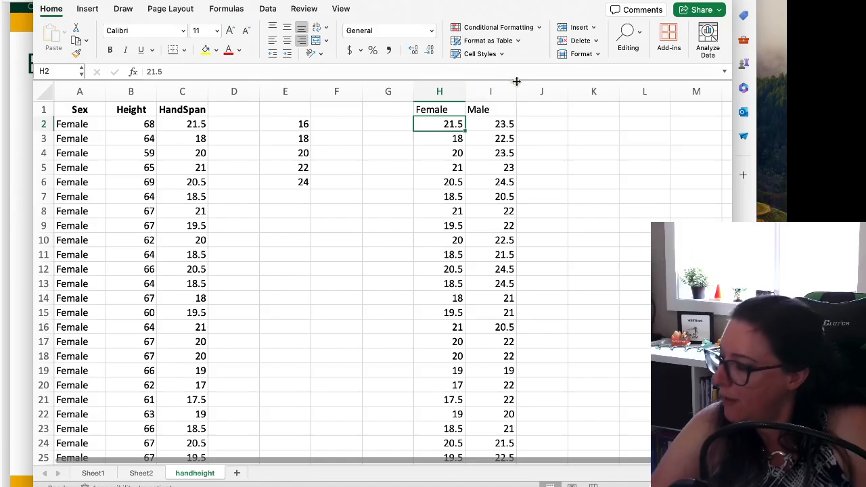
# Insert a box and whisker chart comparing the Female and Male columns in H1:I90
pyautogui.moveTo(441, 110); pyautogui.dragTo(473, 420)
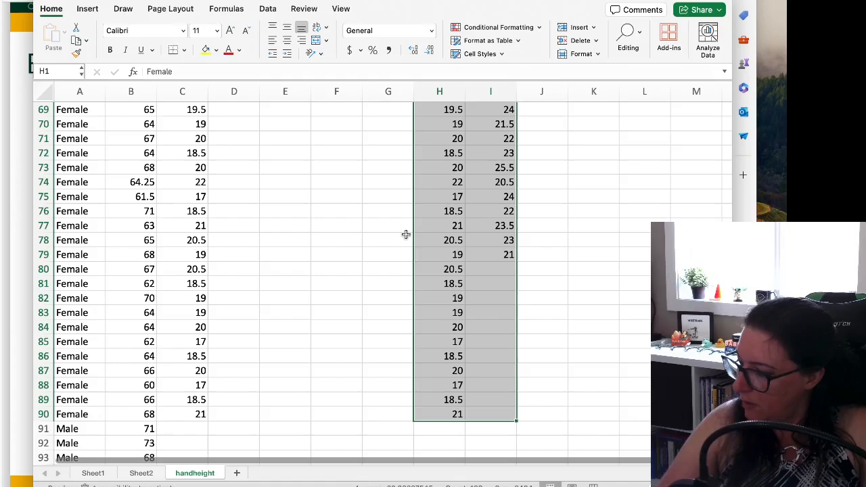
pyautogui.click(87, 8)
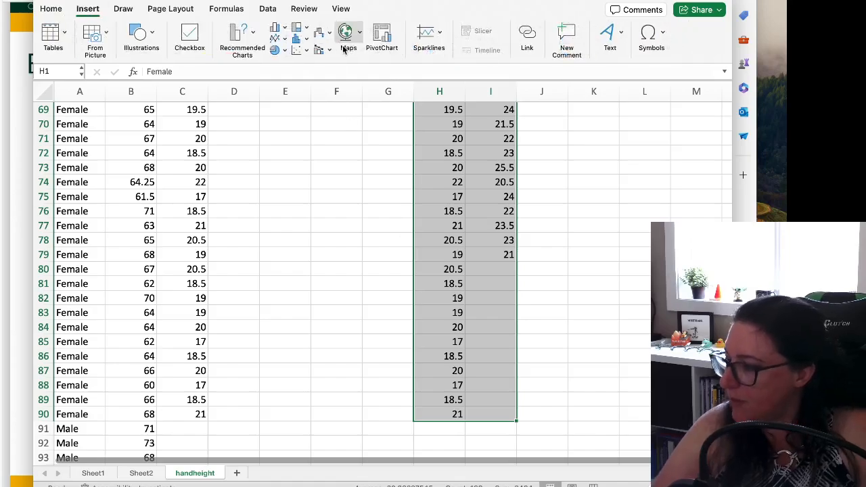
pyautogui.click(305, 38)
pyautogui.click(318, 174)
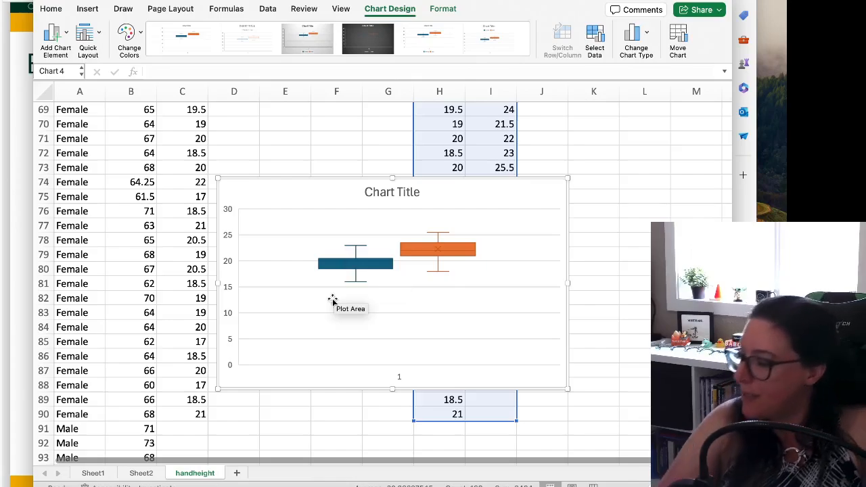
# Set the minimum bound of the box plot's vertical axis to 15
pyautogui.click(227, 263)
pyautogui.rightClick(228, 262)
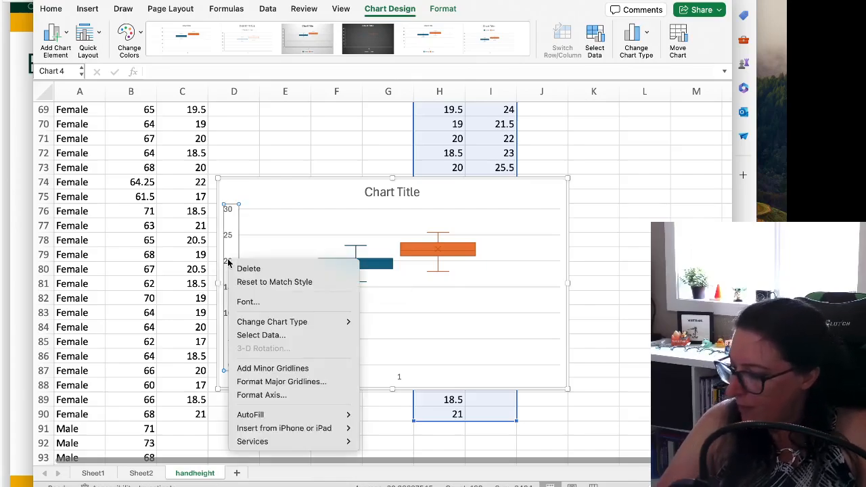
pyautogui.click(270, 395)
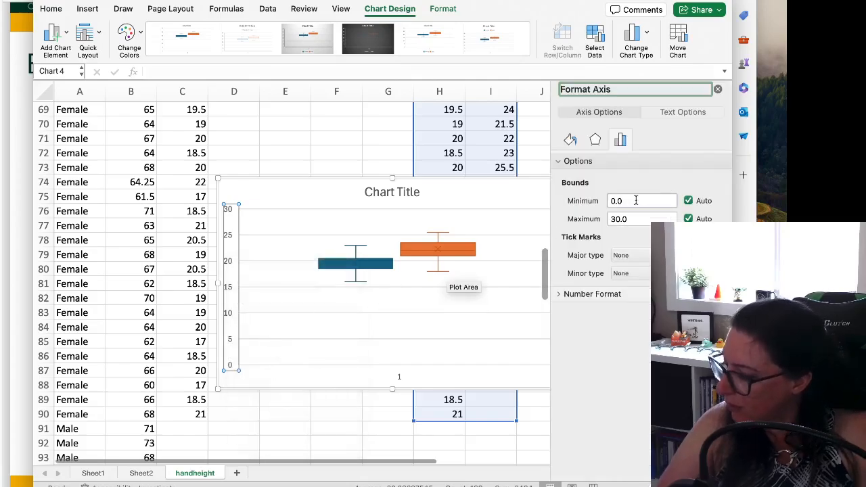
pyautogui.moveTo(636, 200); pyautogui.dragTo(599, 200)
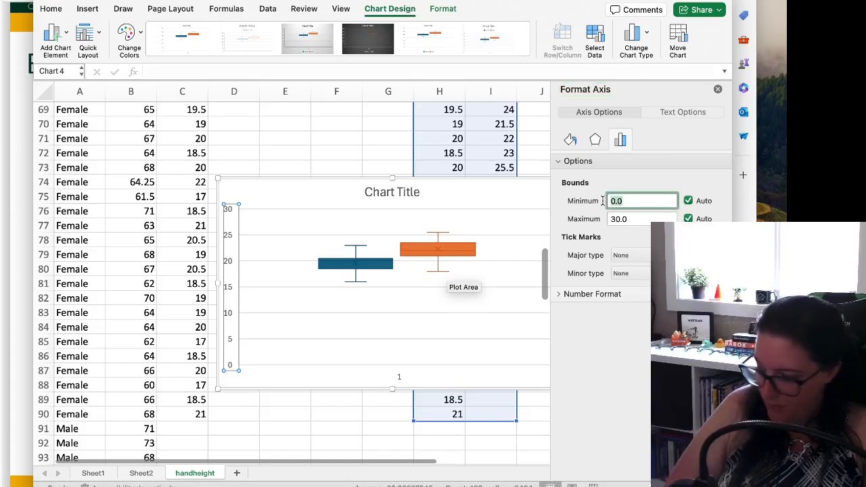
pyautogui.write('15')
pyautogui.press('Return')
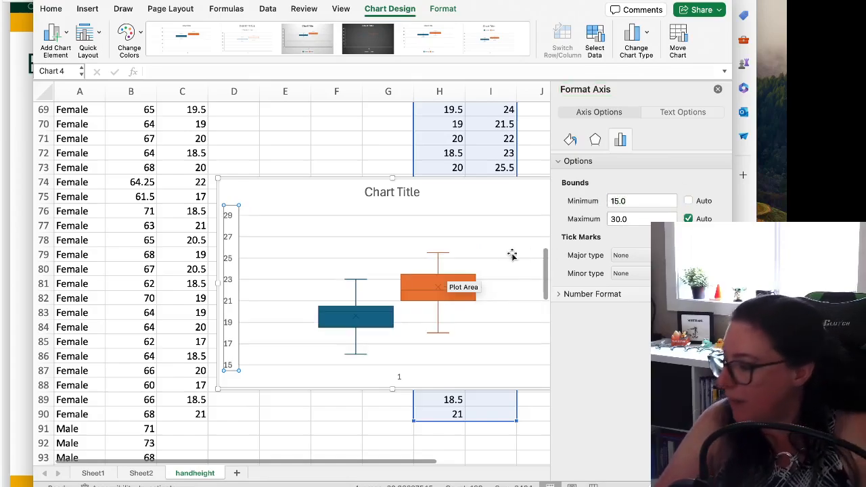
pyautogui.click(478, 247)
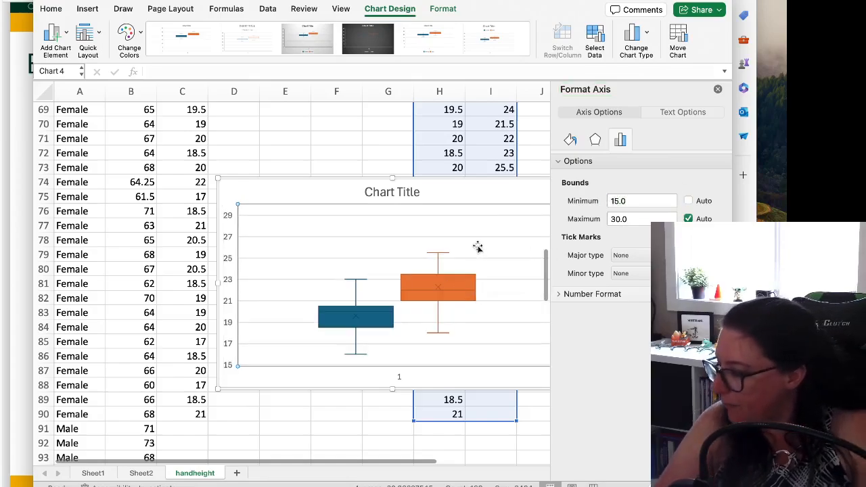
pyautogui.click(474, 187)
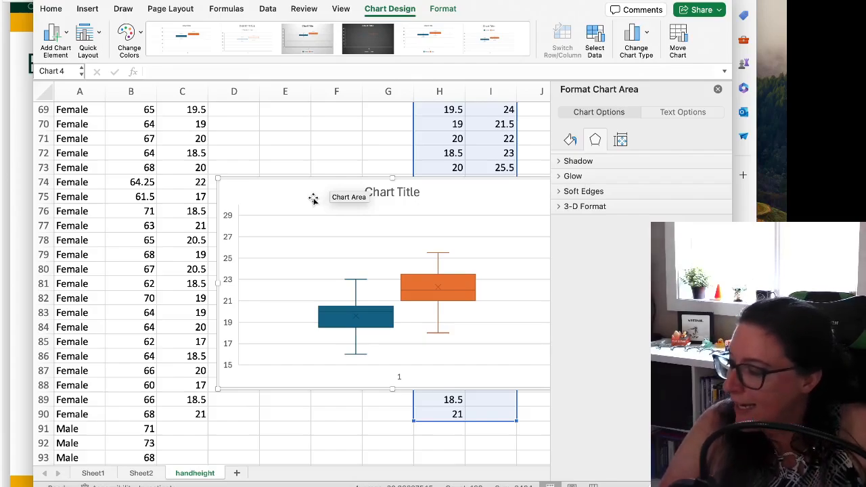
pyautogui.click(89, 9)
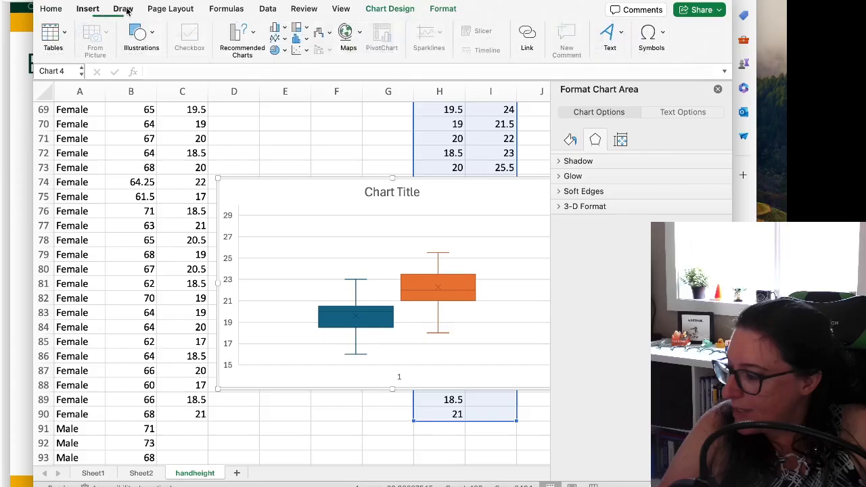
pyautogui.click(301, 38)
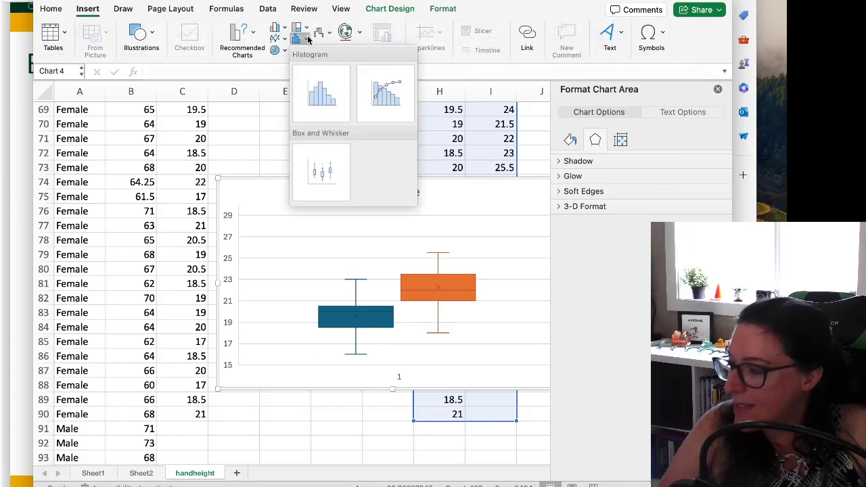
pyautogui.click(314, 175)
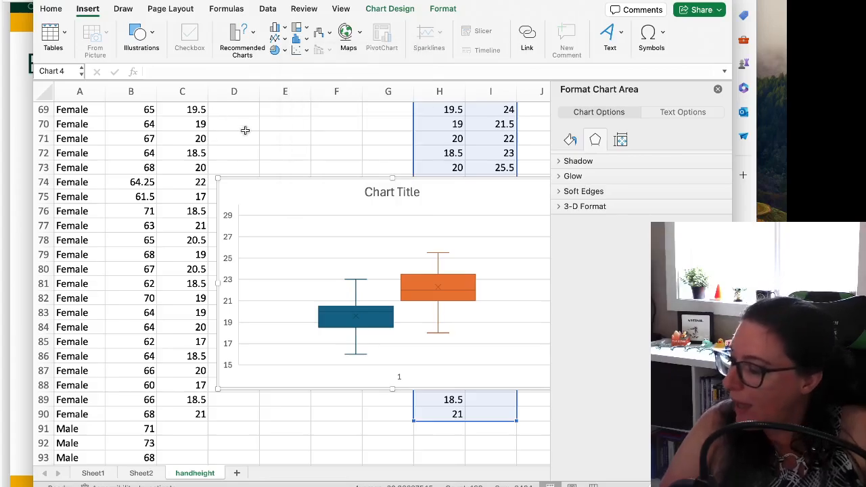
pyautogui.scroll(3, 423, 159)
pyautogui.scroll(20, 422, 159)
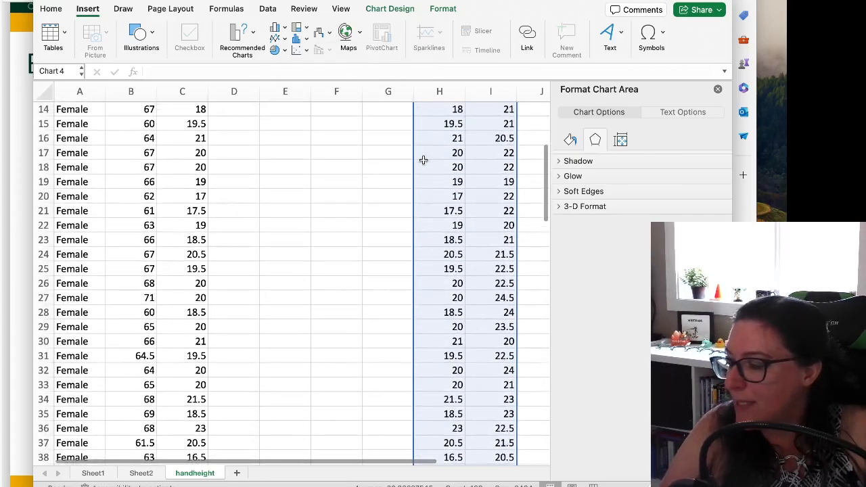